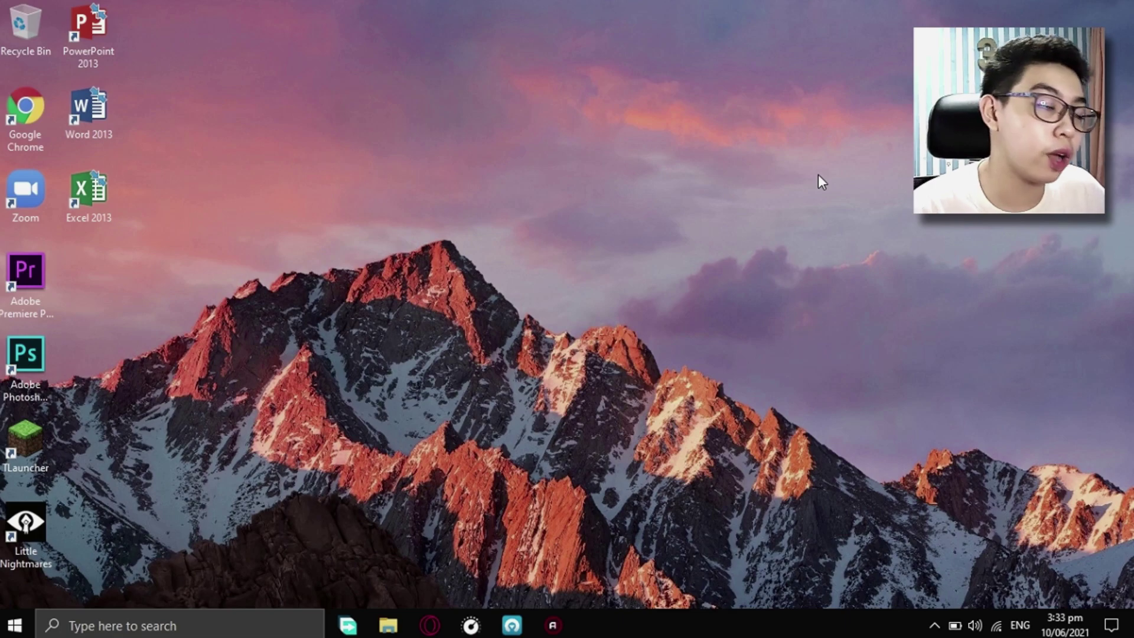
# Launch Chrome and search Google for 'iobit uninstaller'
pyautogui.doubleClick(37, 133)
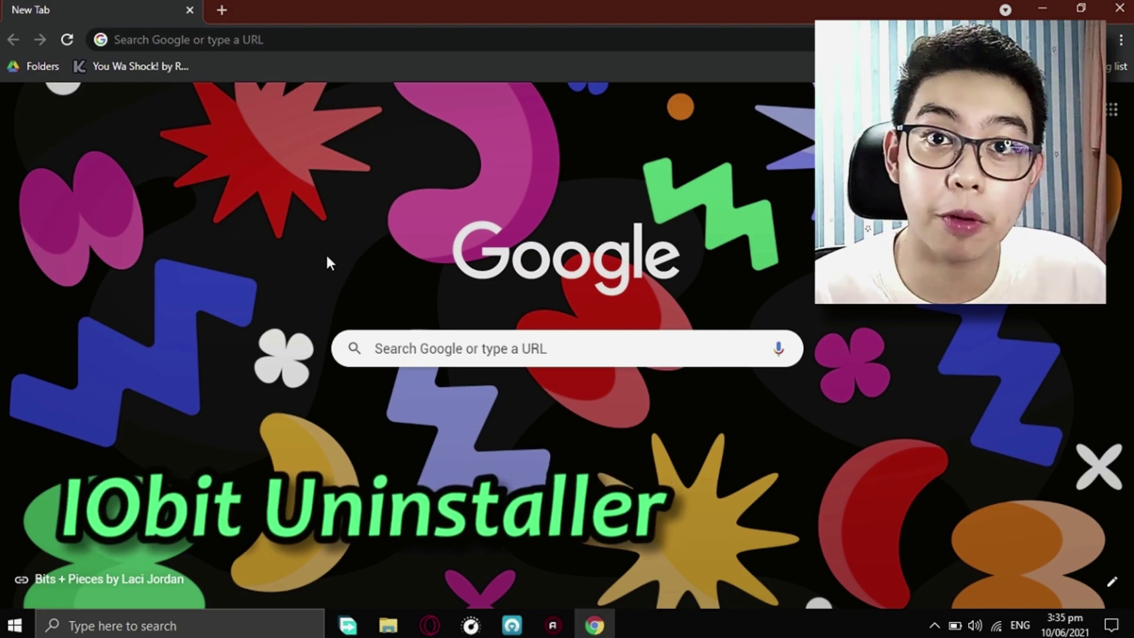
pyautogui.click(395, 347)
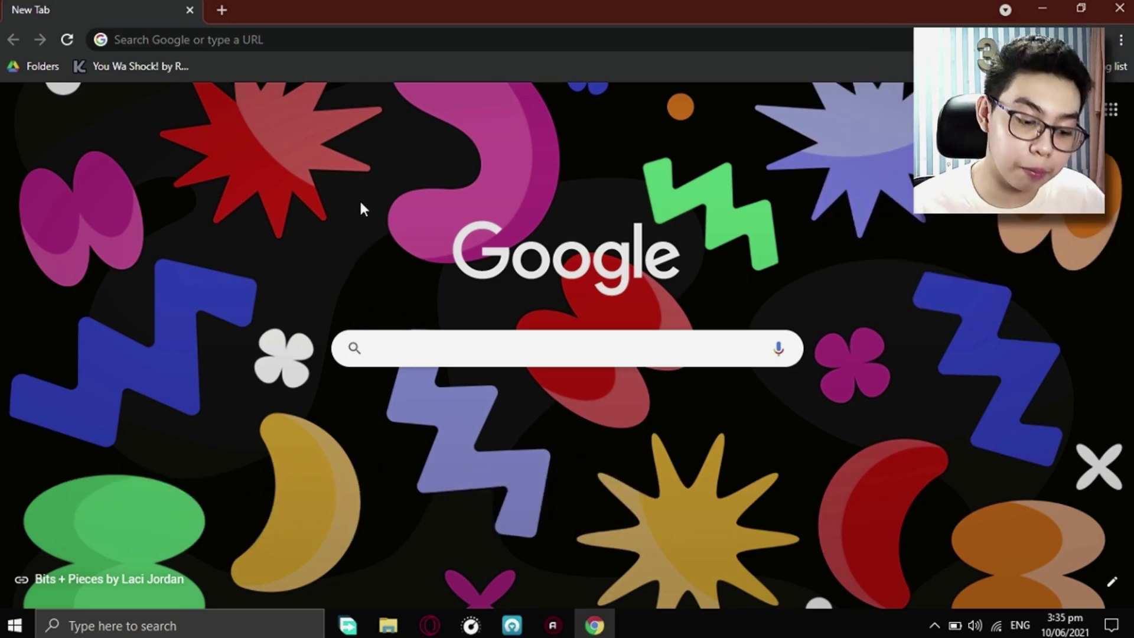
pyautogui.write('iobit uninstaller')
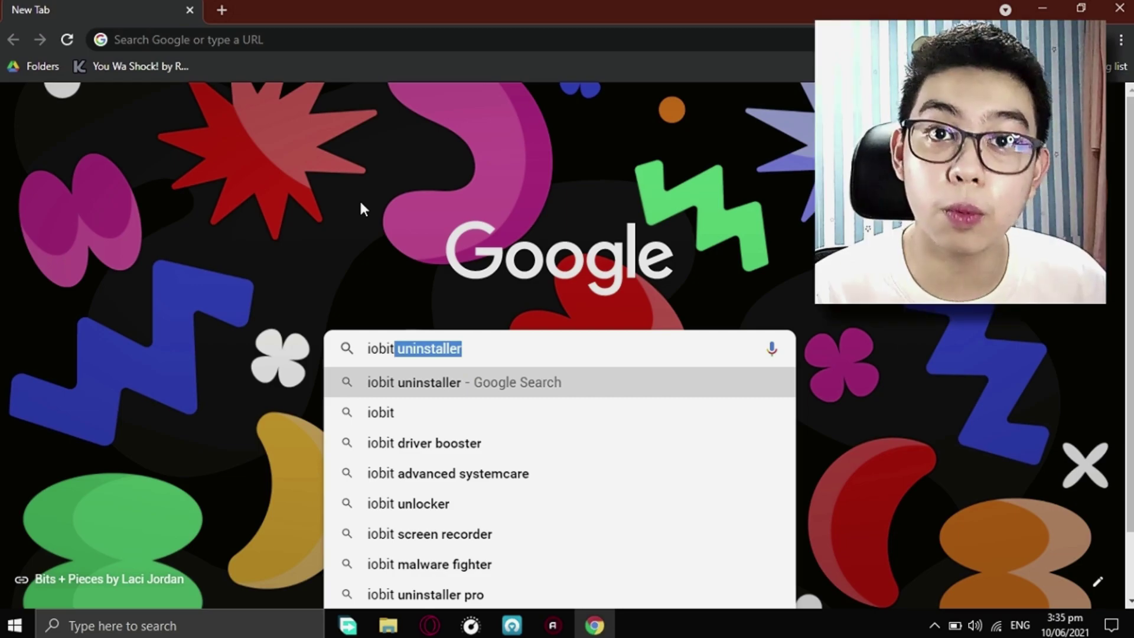
pyautogui.press('Return')
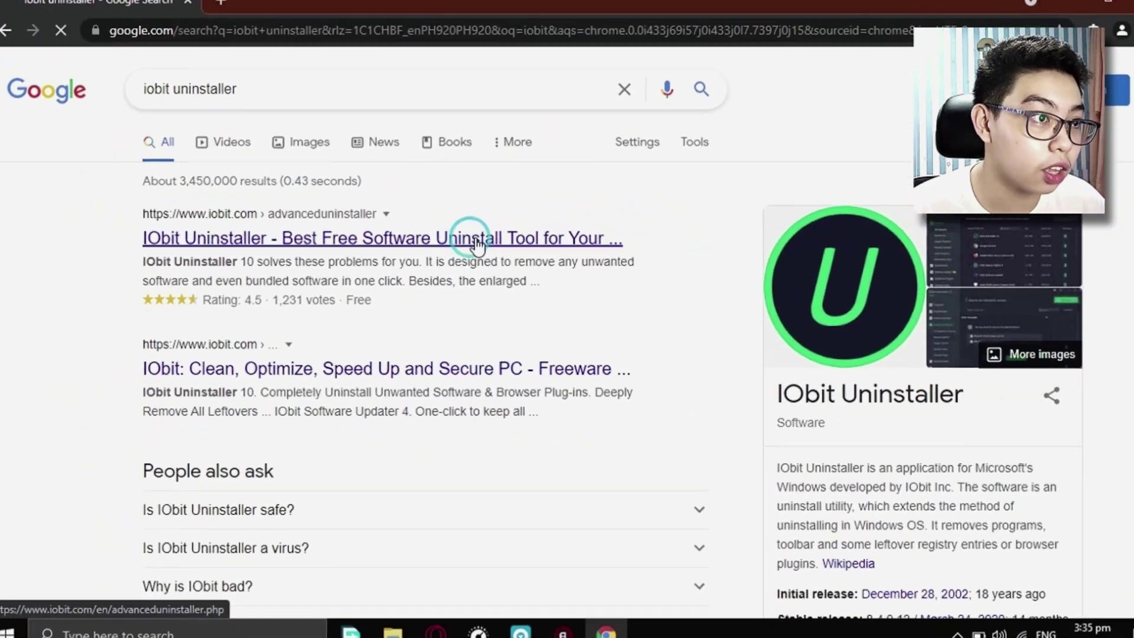
# Open the official IObit Uninstaller page and download iobituninstaller.exe with Free Download
pyautogui.click(673, 173)
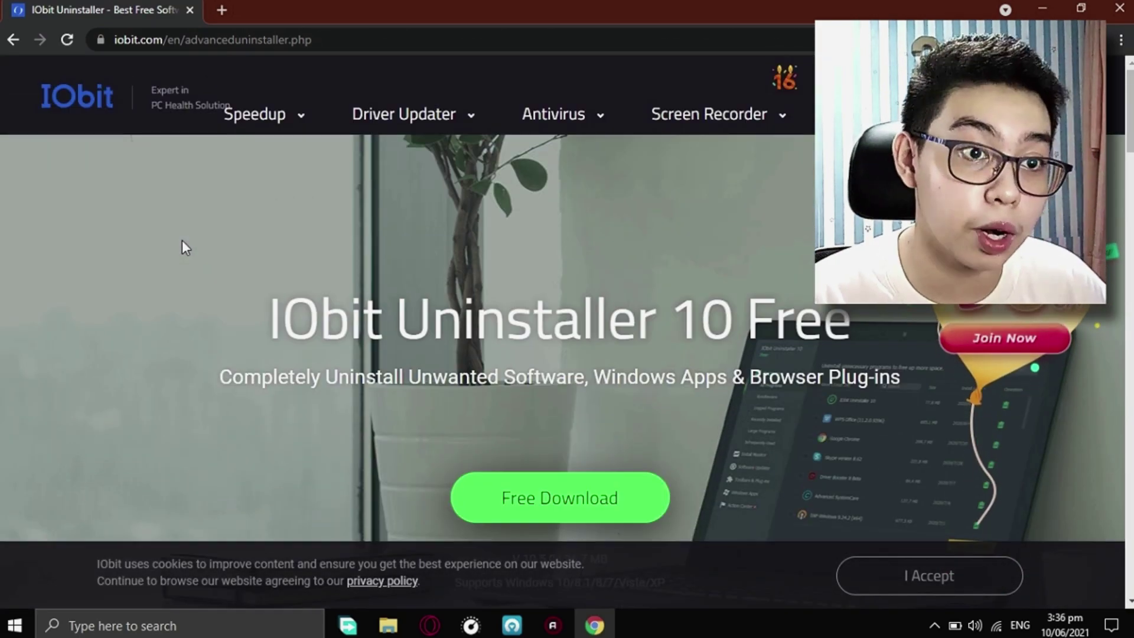
pyautogui.scroll(-5, 182, 241)
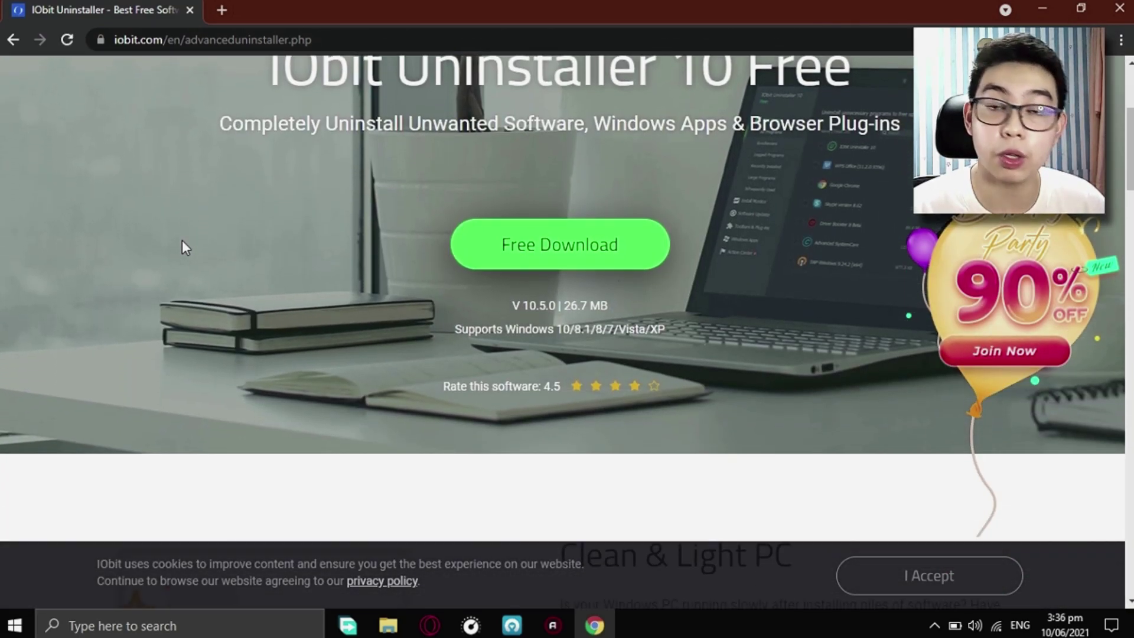
pyautogui.scroll(5, 182, 239)
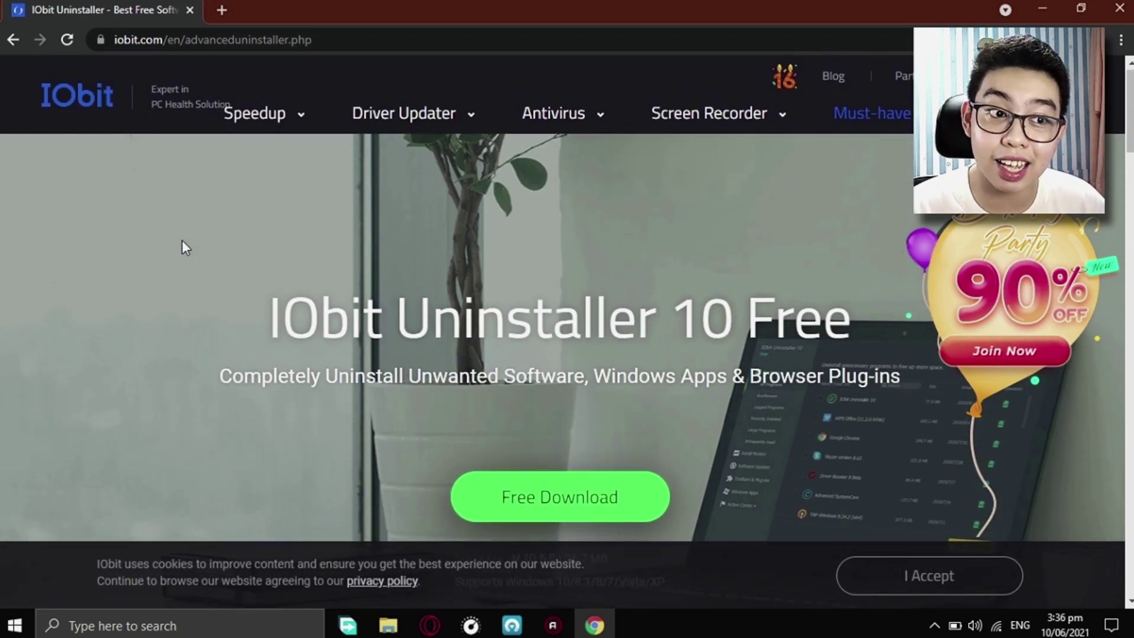
pyautogui.scroll(-5, 182, 240)
pyautogui.scroll(4, 182, 240)
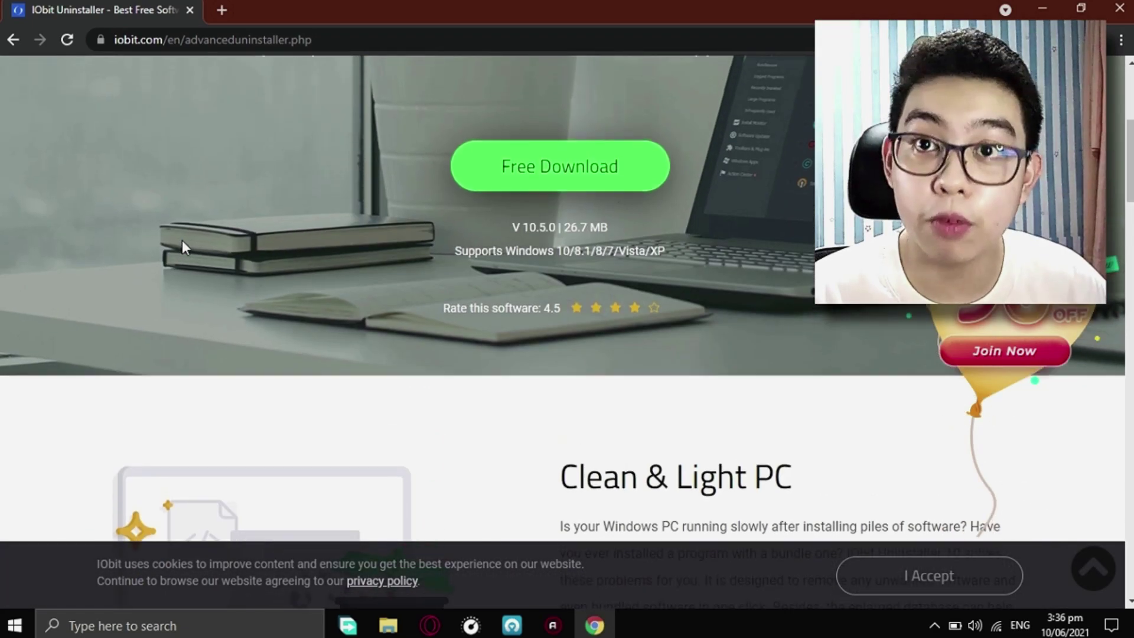
pyautogui.scroll(3, 182, 240)
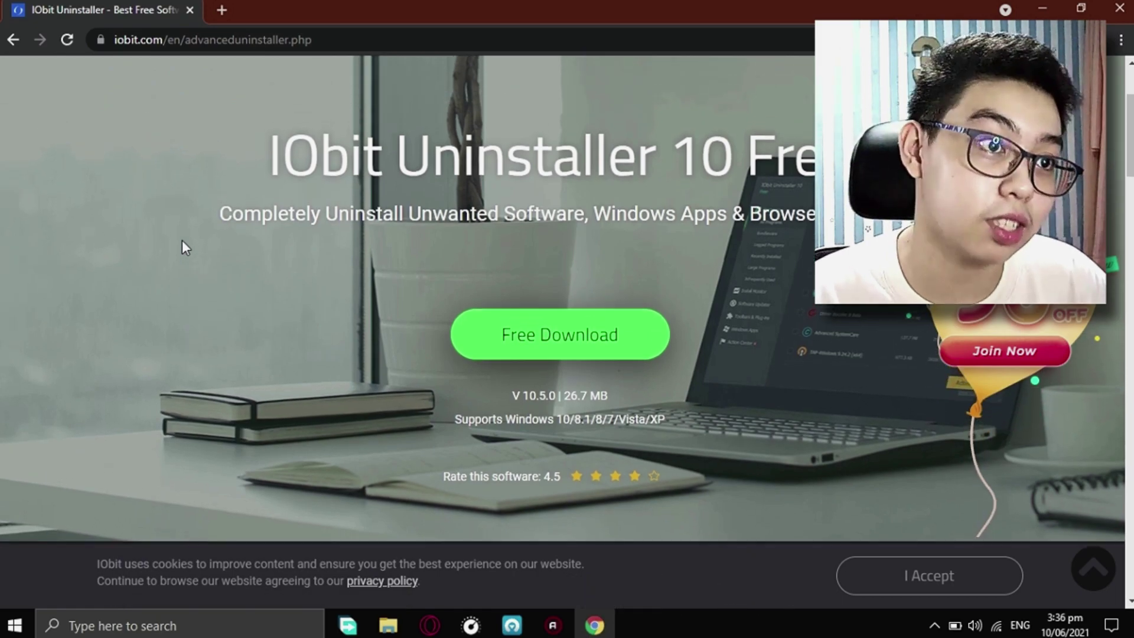
pyautogui.scroll(-1, 182, 240)
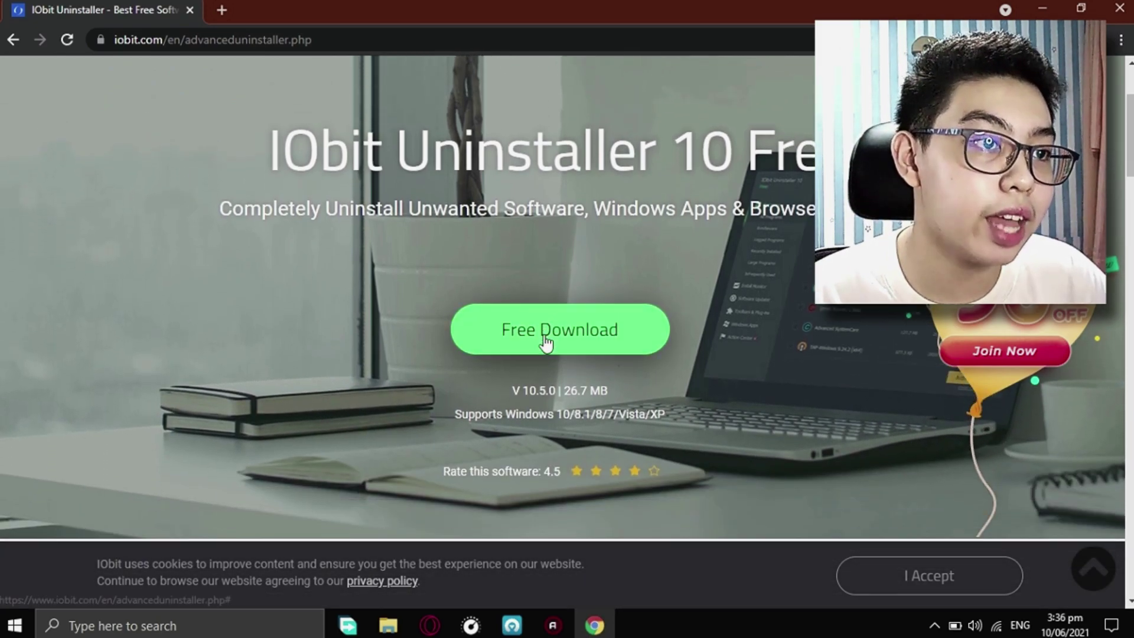
pyautogui.scroll(3, 547, 338)
pyautogui.click(546, 341)
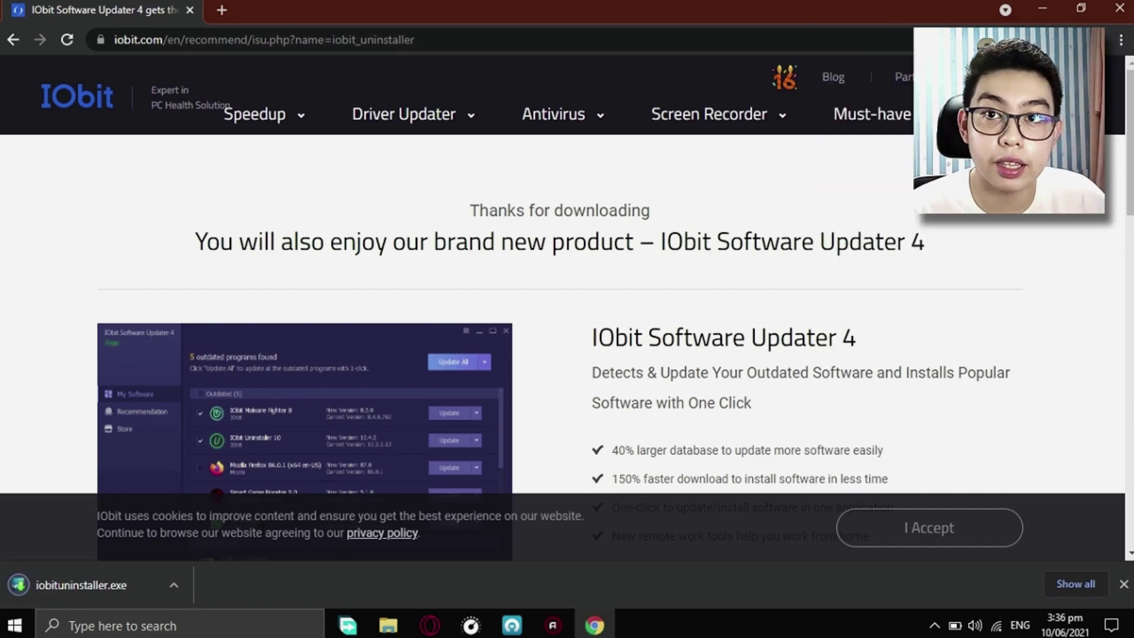
# Run iobituninstaller.exe from Chrome's download bar and approve the User Account Control prompt
pyautogui.click(111, 584)
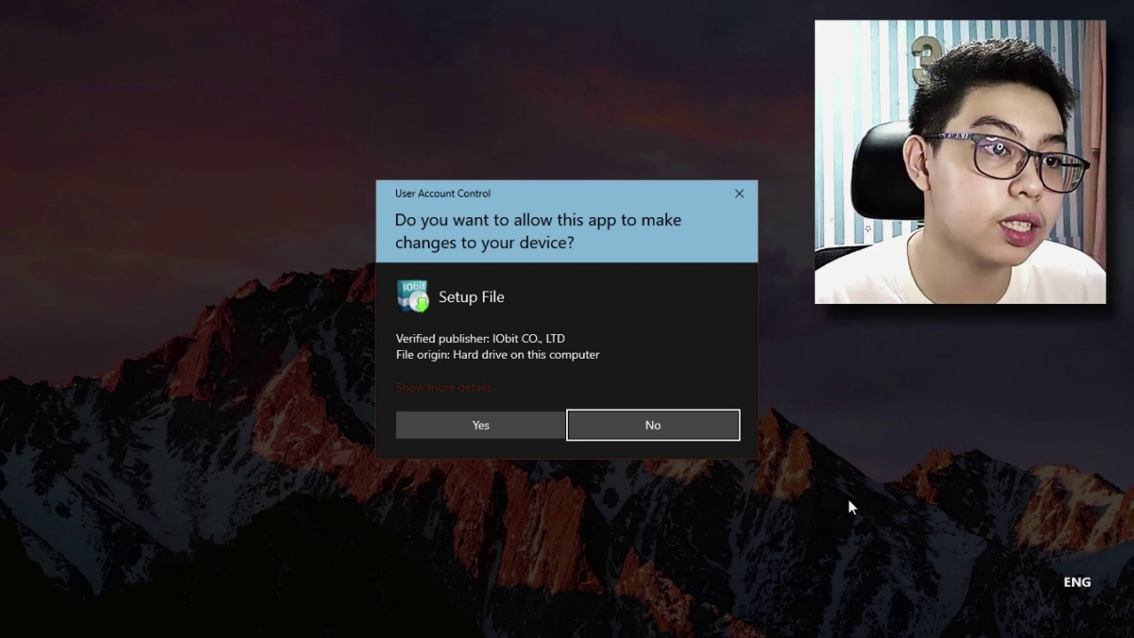
pyautogui.click(523, 434)
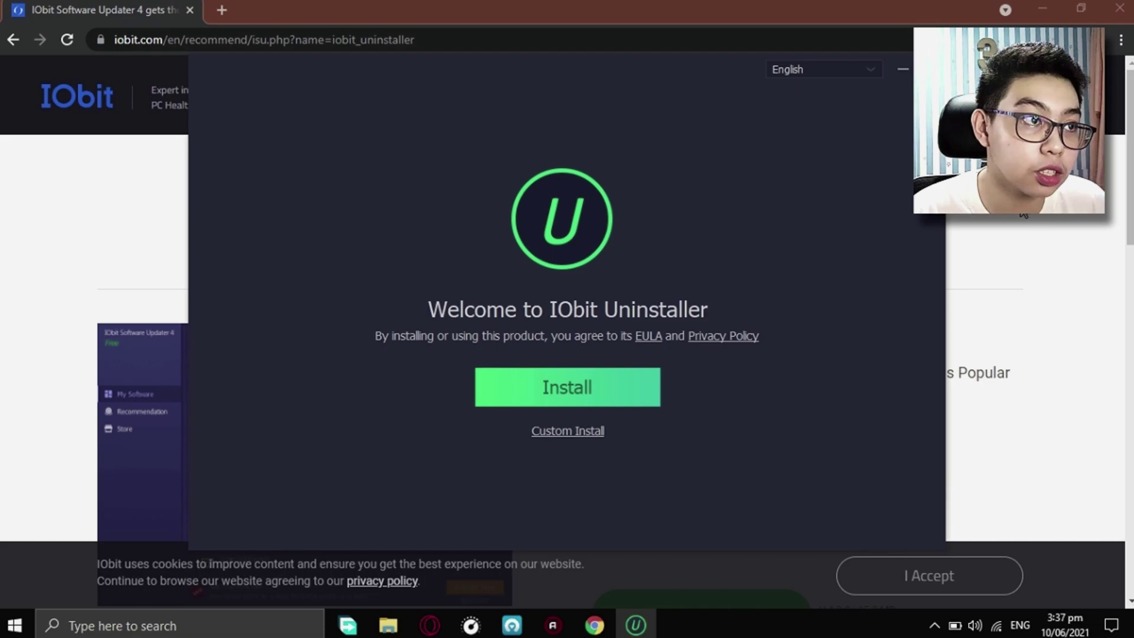
# Start installing IObit Uninstaller and choose 'No, thanks' to decline iTop VPN and iFun Screen Recorder
pyautogui.click(1056, 3)
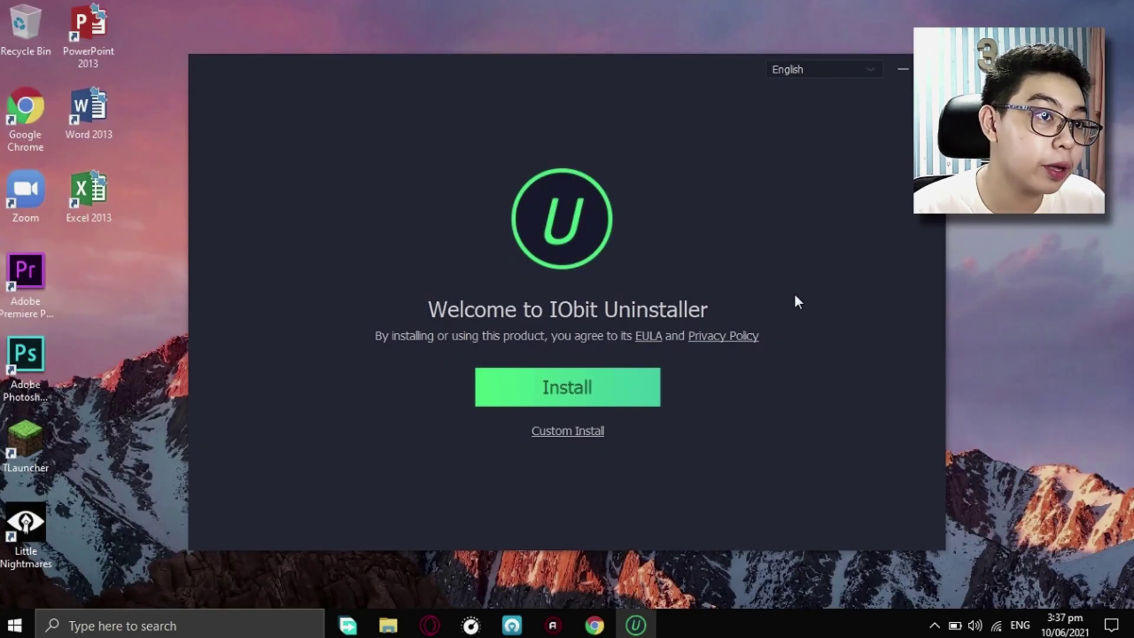
pyautogui.click(630, 388)
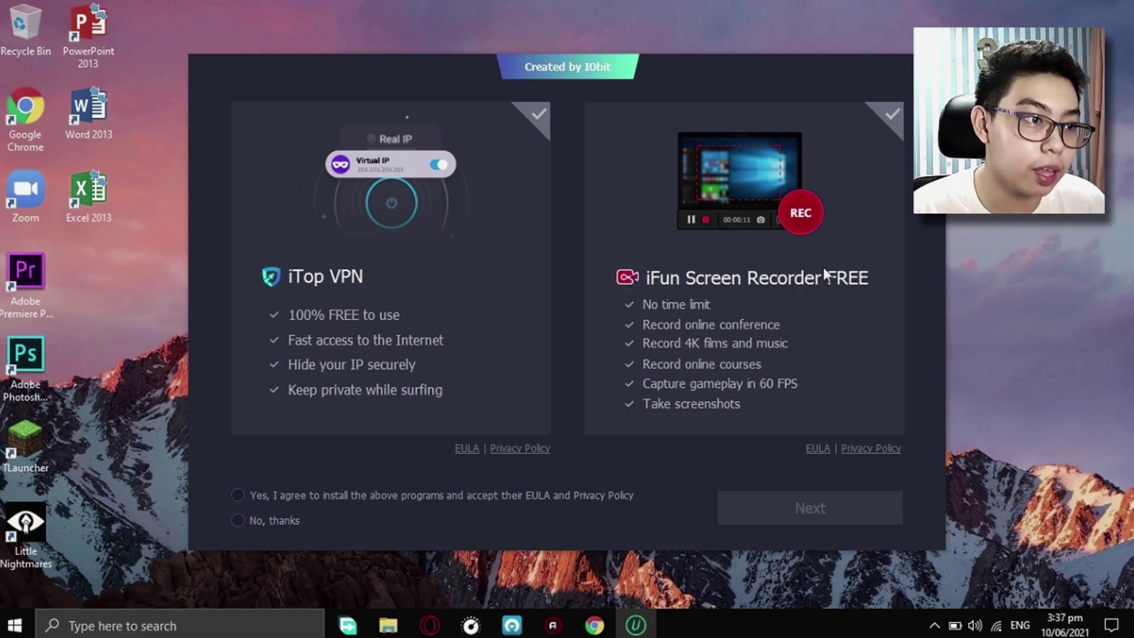
pyautogui.click(238, 496)
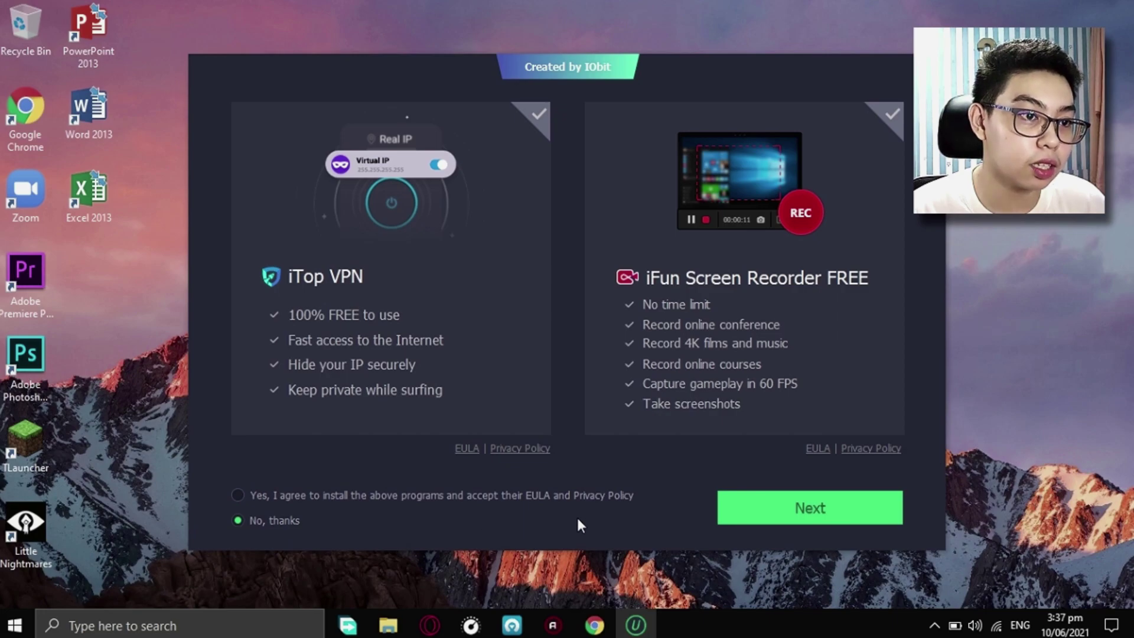
# Continue the installation and skip the Driver Booster subscription offer with 'No, thanks'
pyautogui.click(745, 508)
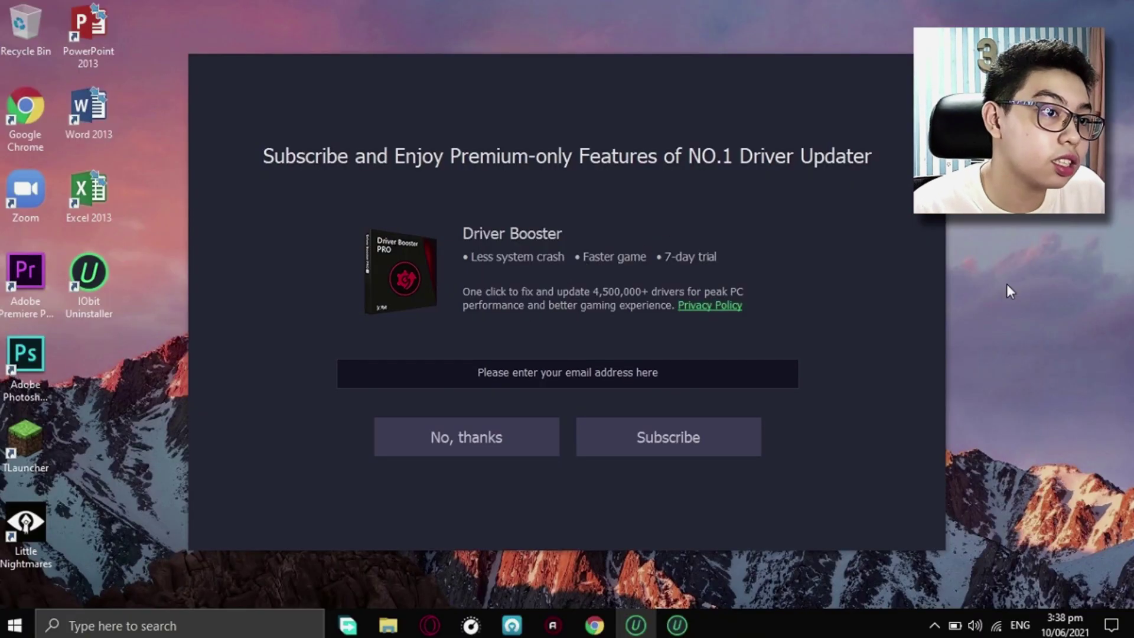
pyautogui.click(468, 452)
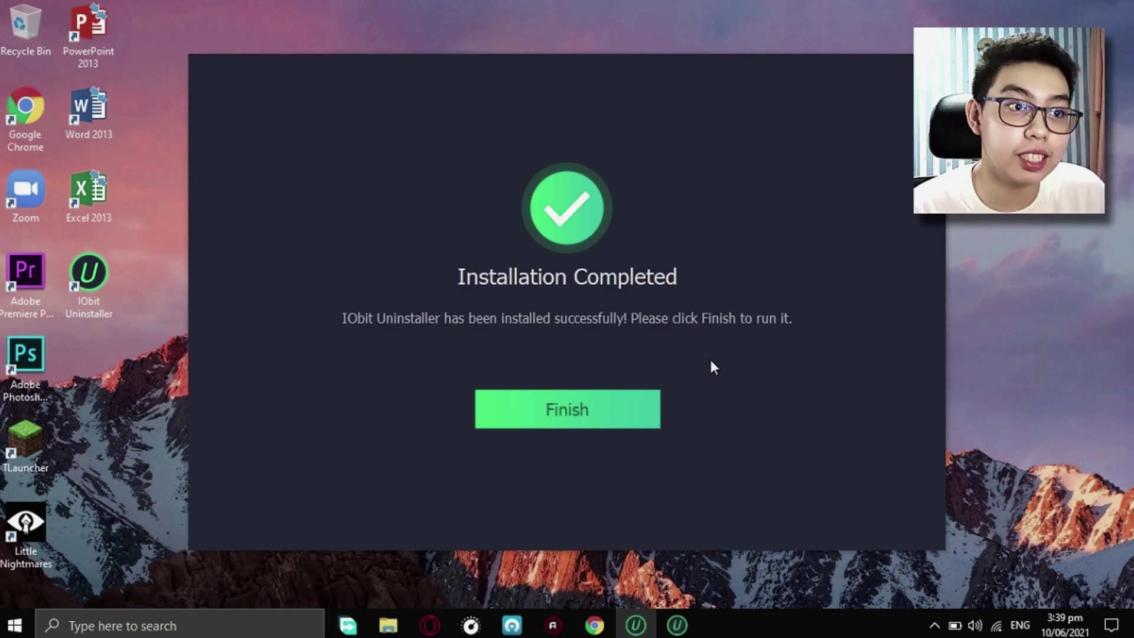
# Finish setup to launch IObit Uninstaller and scroll through its All Programs list
pyautogui.click(562, 412)
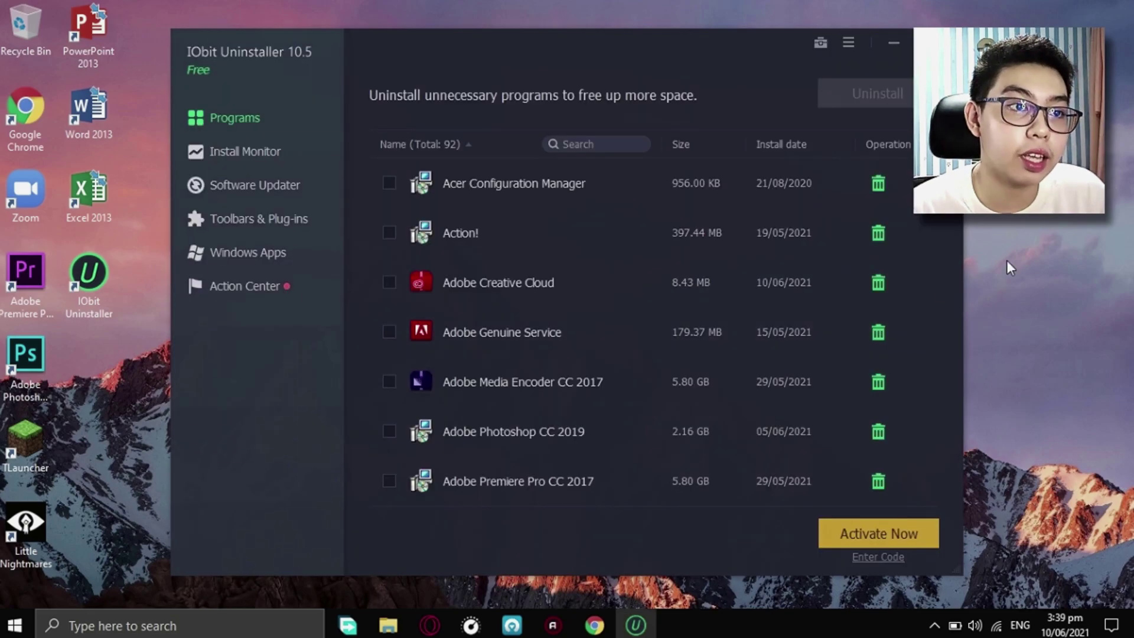
pyautogui.scroll(-15, 530, 325)
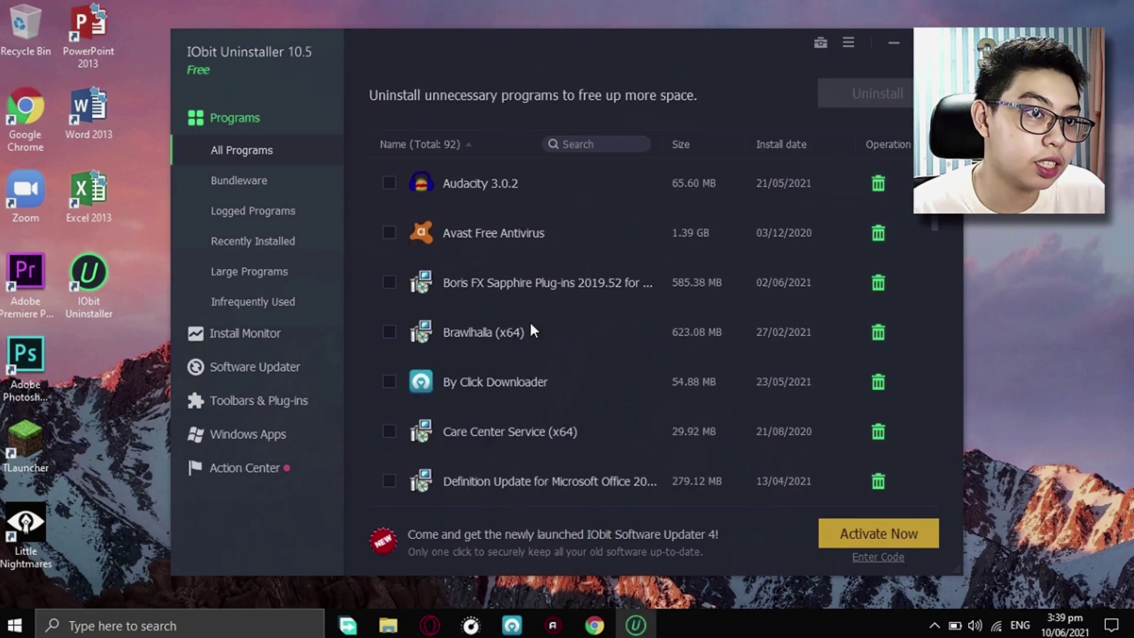
pyautogui.scroll(-3, 529, 320)
pyautogui.scroll(10, 529, 320)
pyautogui.scroll(12, 897, 306)
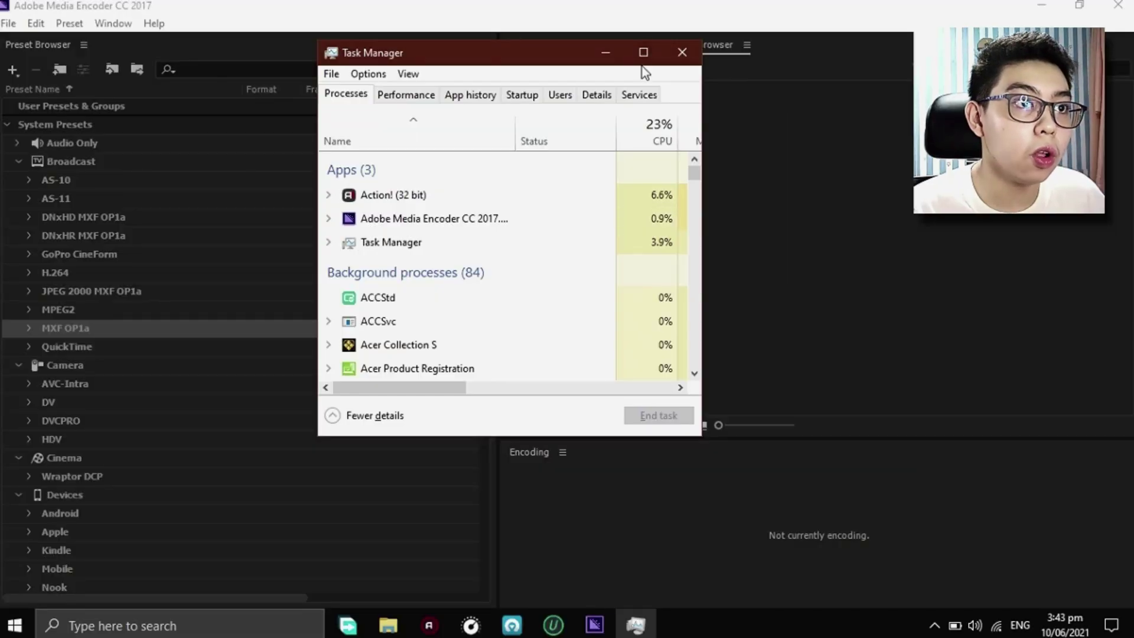
pyautogui.click(643, 59)
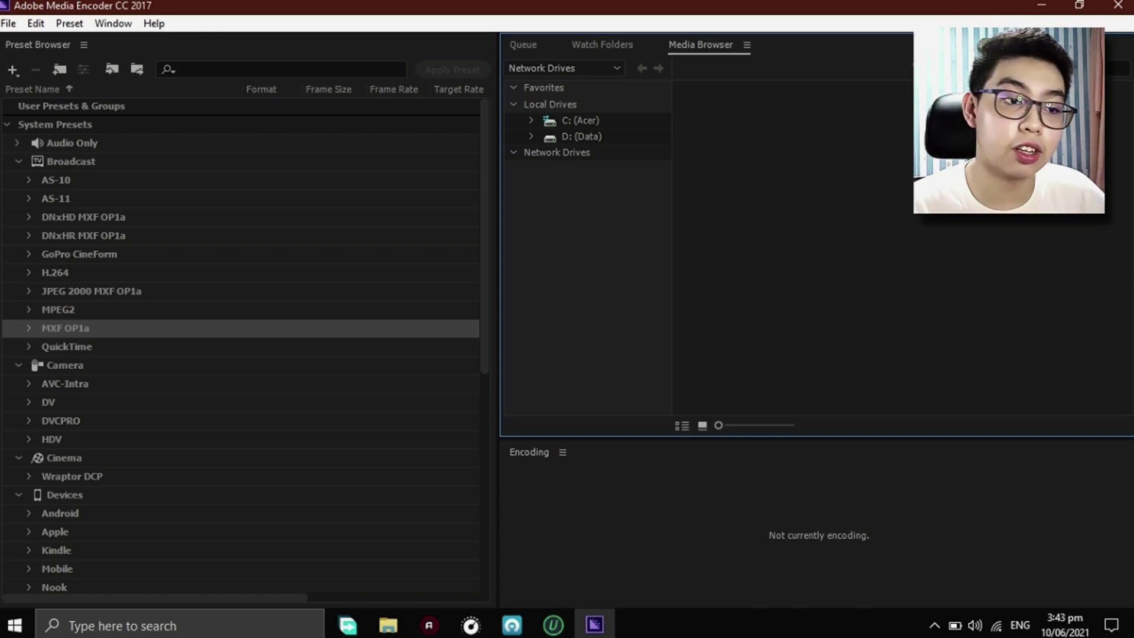
pyautogui.rightClick(708, 626)
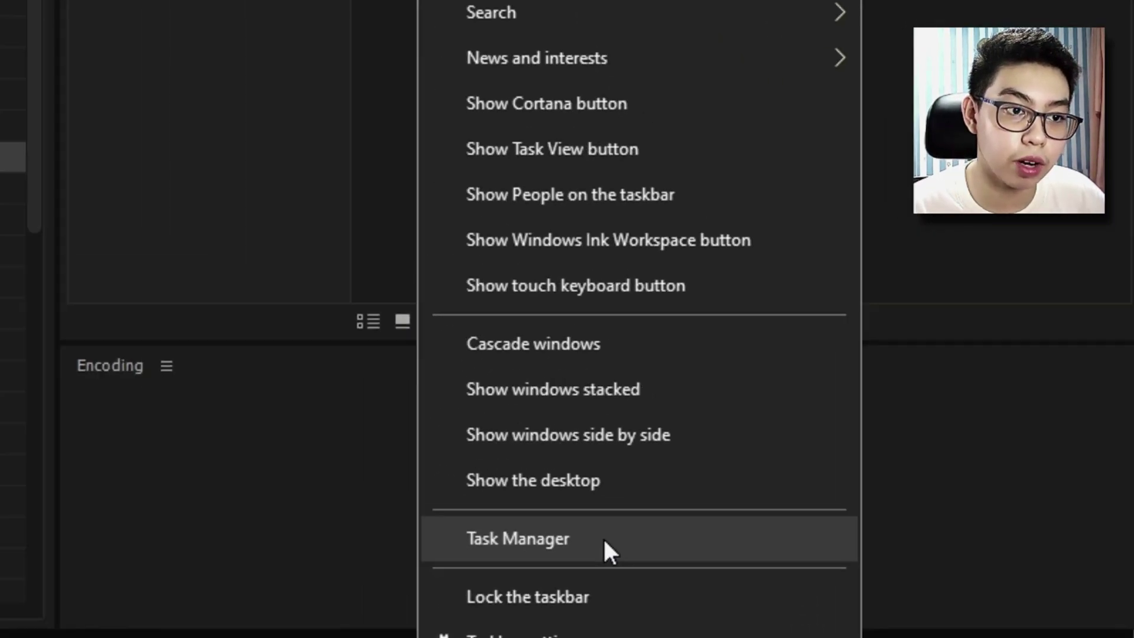
pyautogui.click(462, 528)
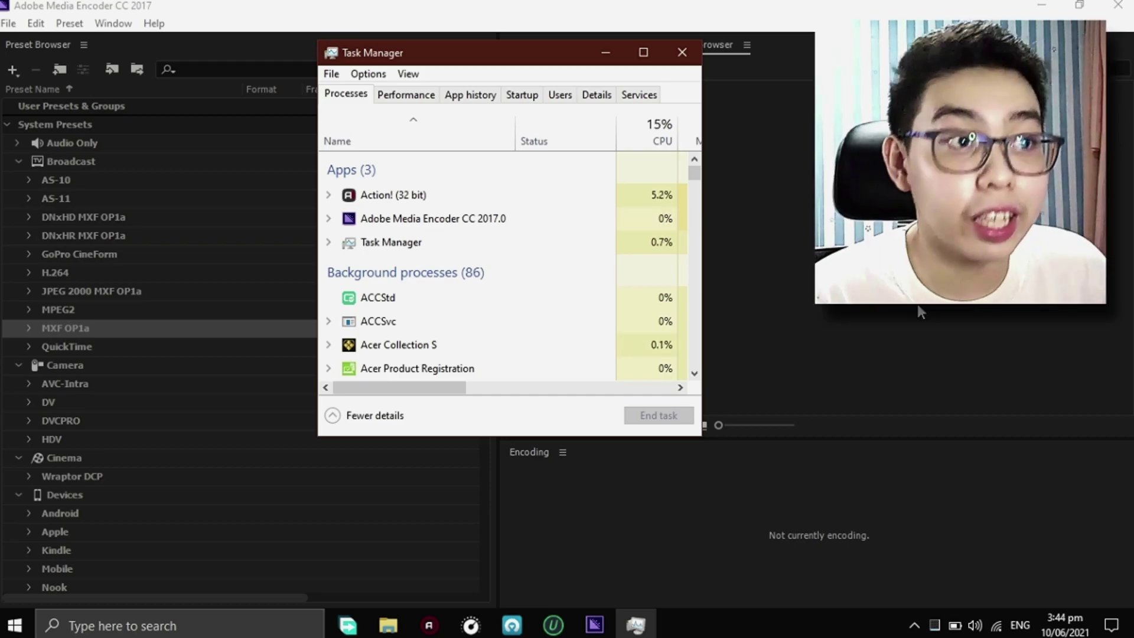
# End the Adobe Media Encoder CC 2017.0 task in Task Manager, then minimize Task Manager
pyautogui.click(638, 57)
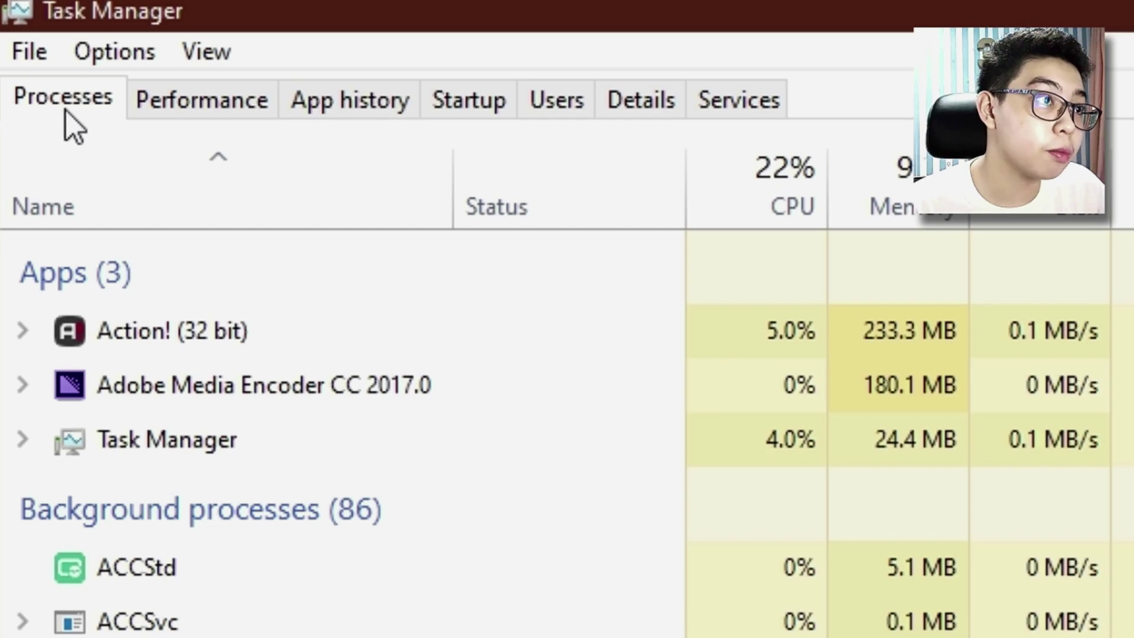
pyautogui.click(640, 103)
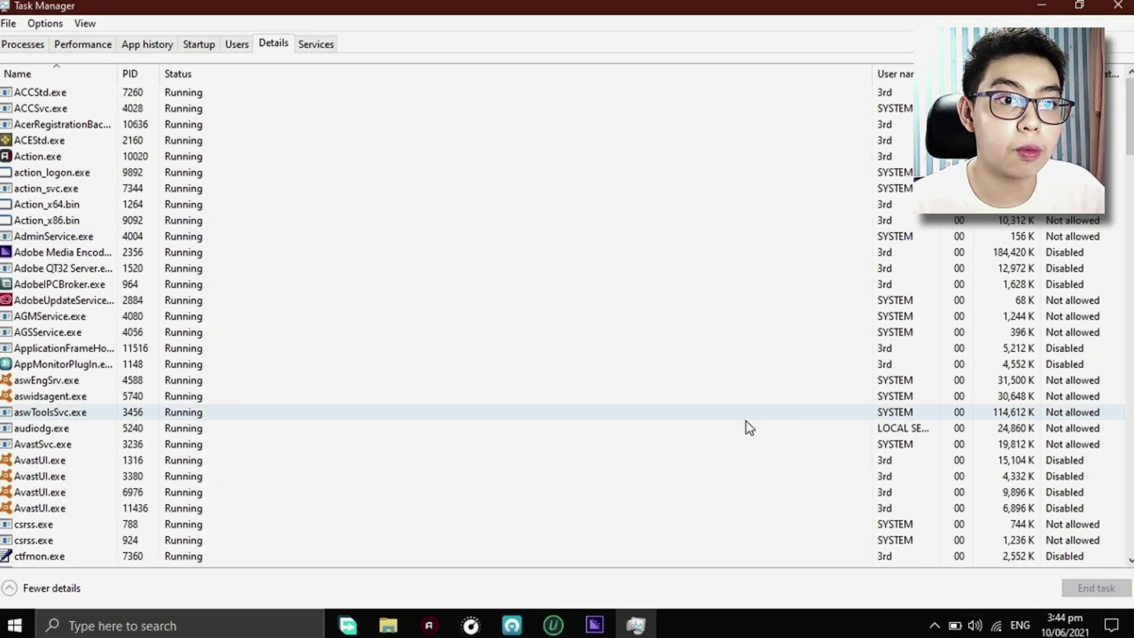
pyautogui.click(112, 252)
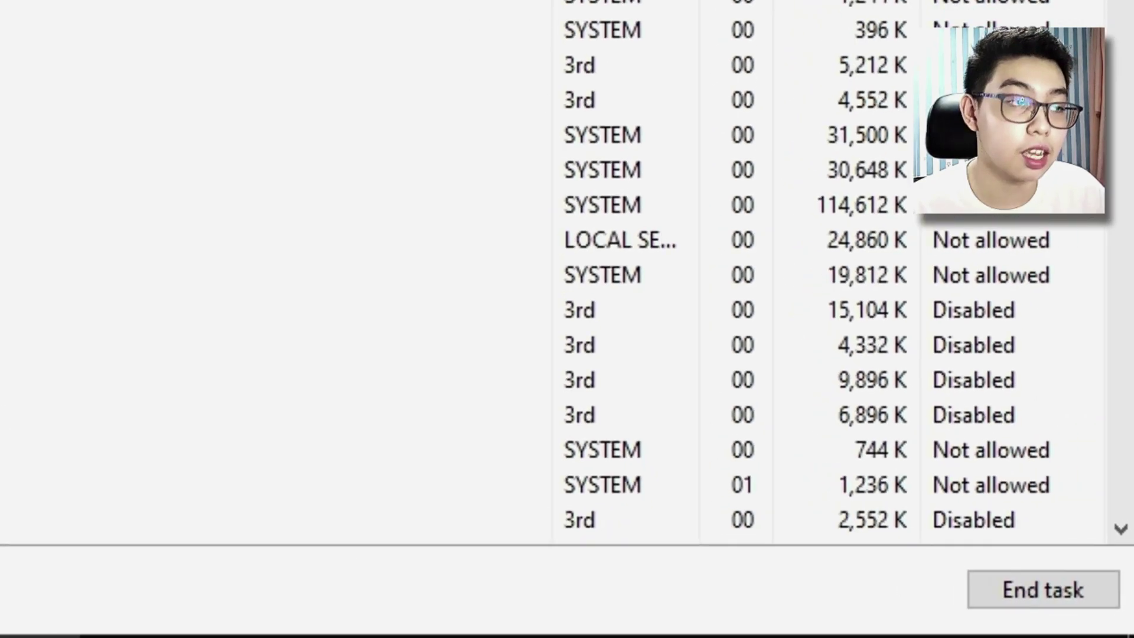
pyautogui.click(30, 46)
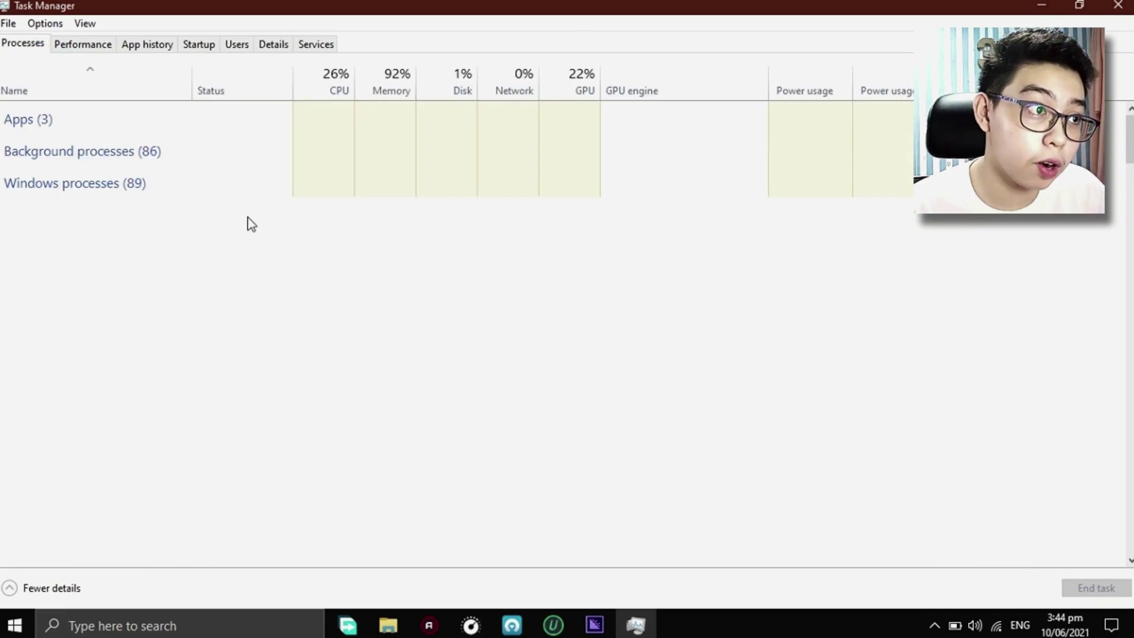
pyautogui.click(137, 167)
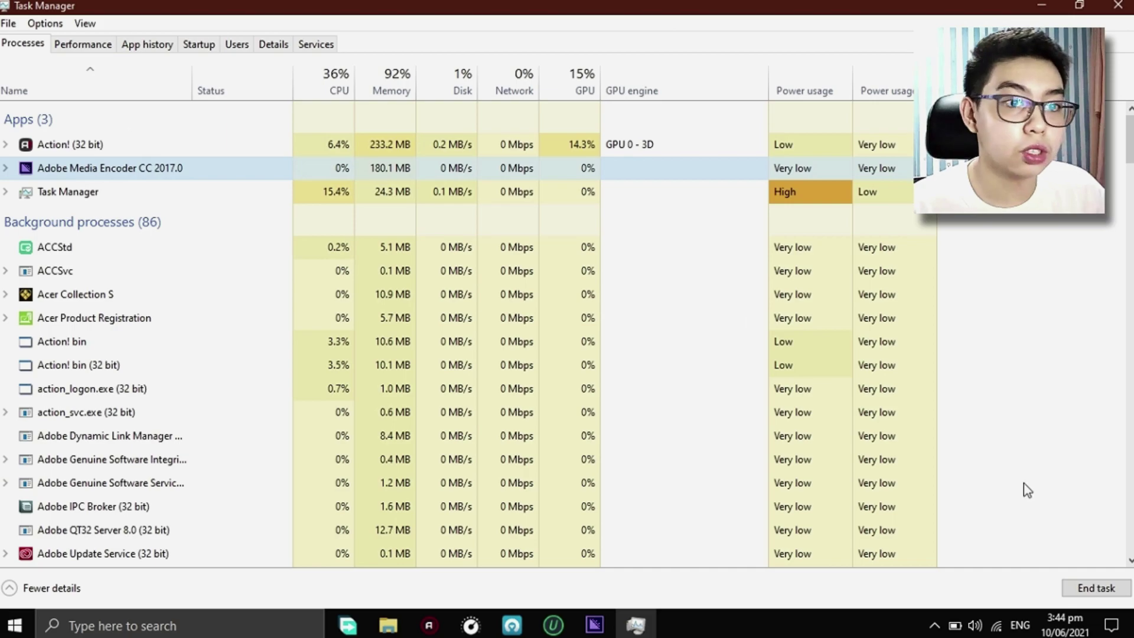
pyautogui.click(1073, 588)
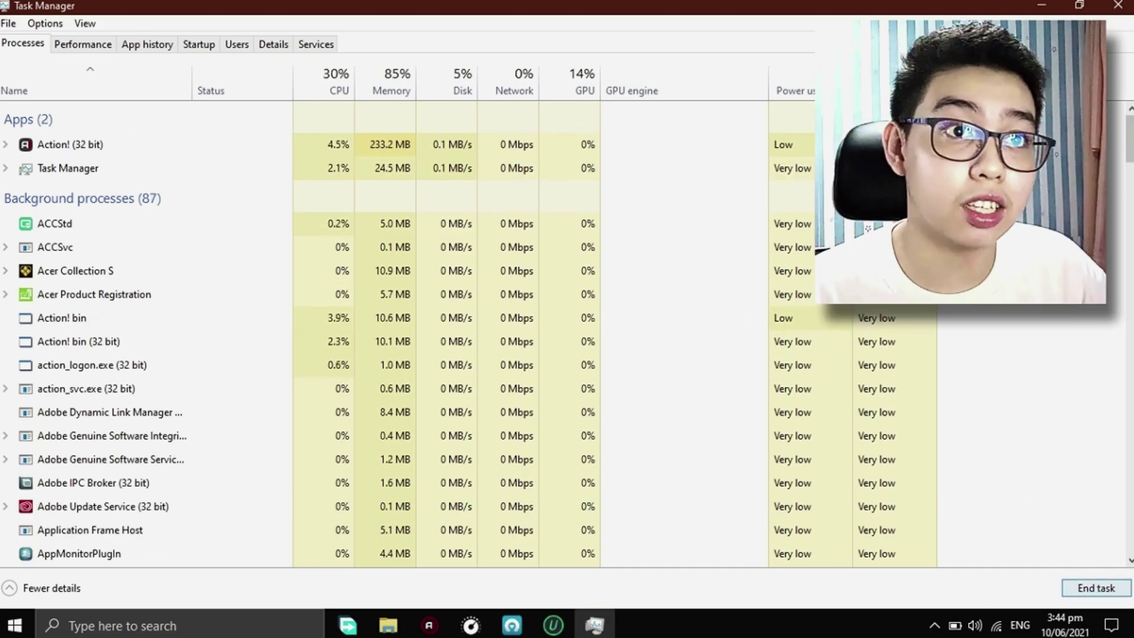
pyautogui.click(1042, 5)
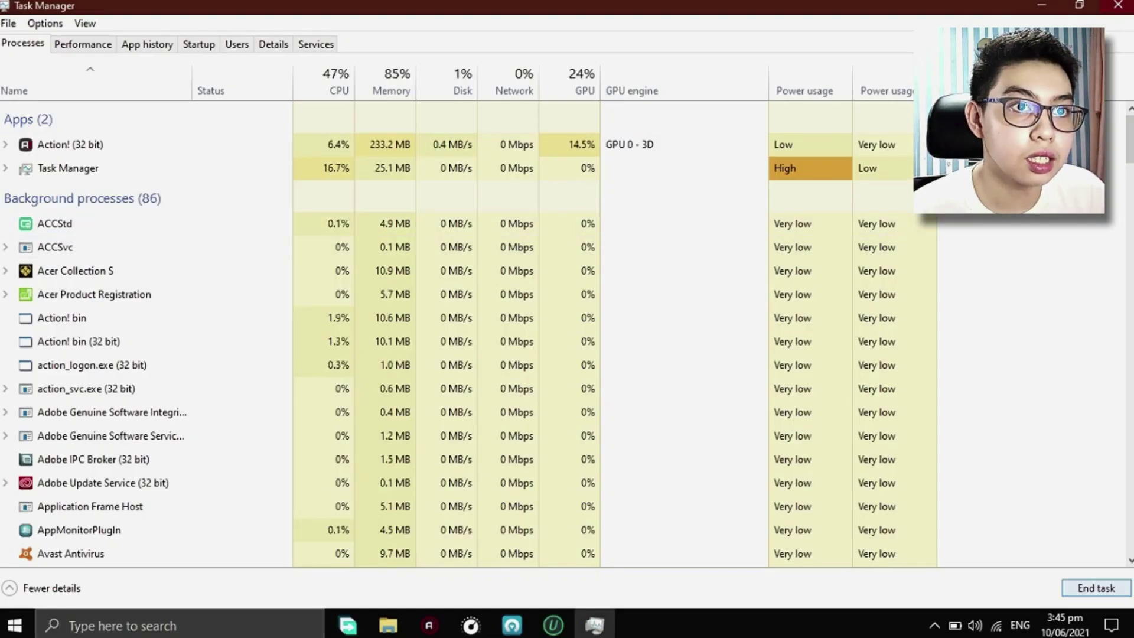
# Close Task Manager, refresh the desktop, and bring up Adobe Media Encoder CC 2017's Start menu options
pyautogui.click(1115, 7)
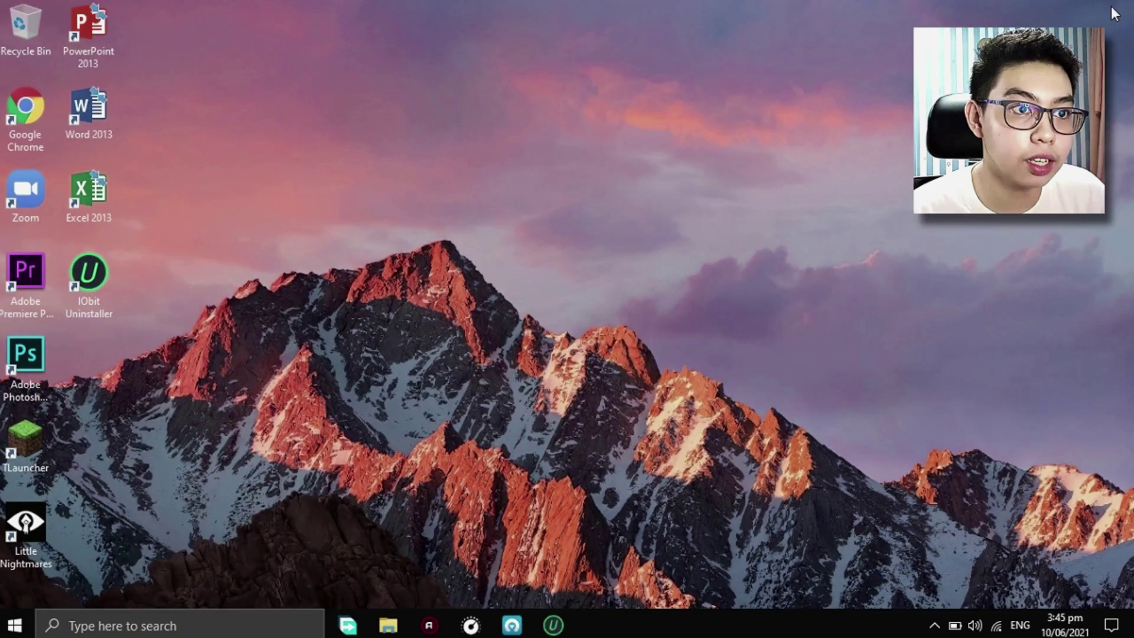
pyautogui.rightClick(738, 84)
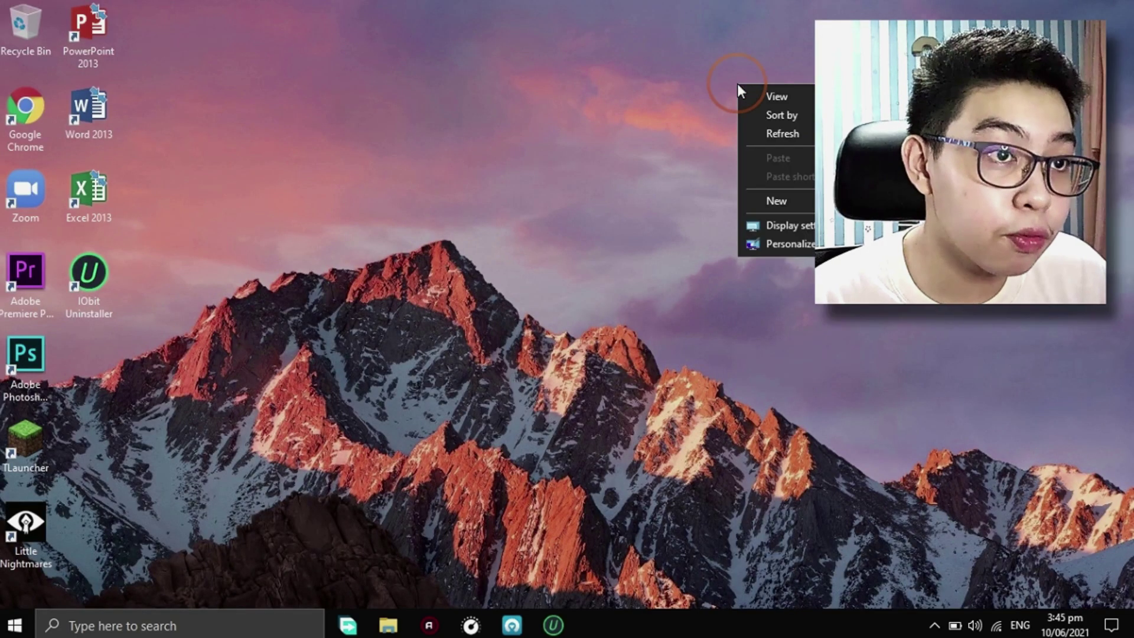
pyautogui.click(793, 134)
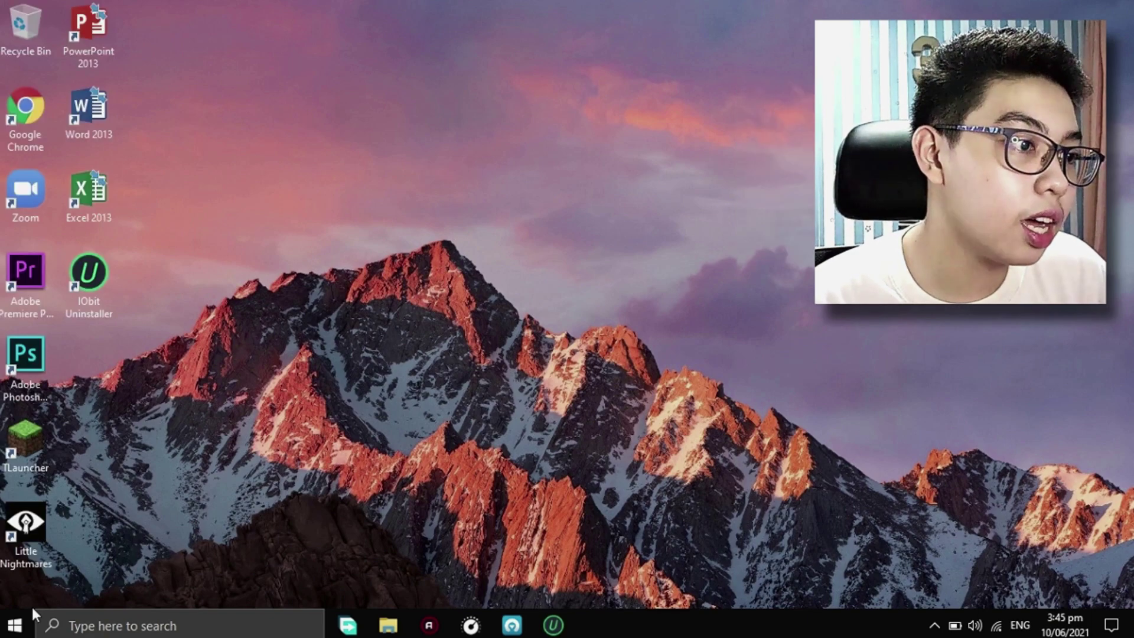
pyautogui.click(14, 625)
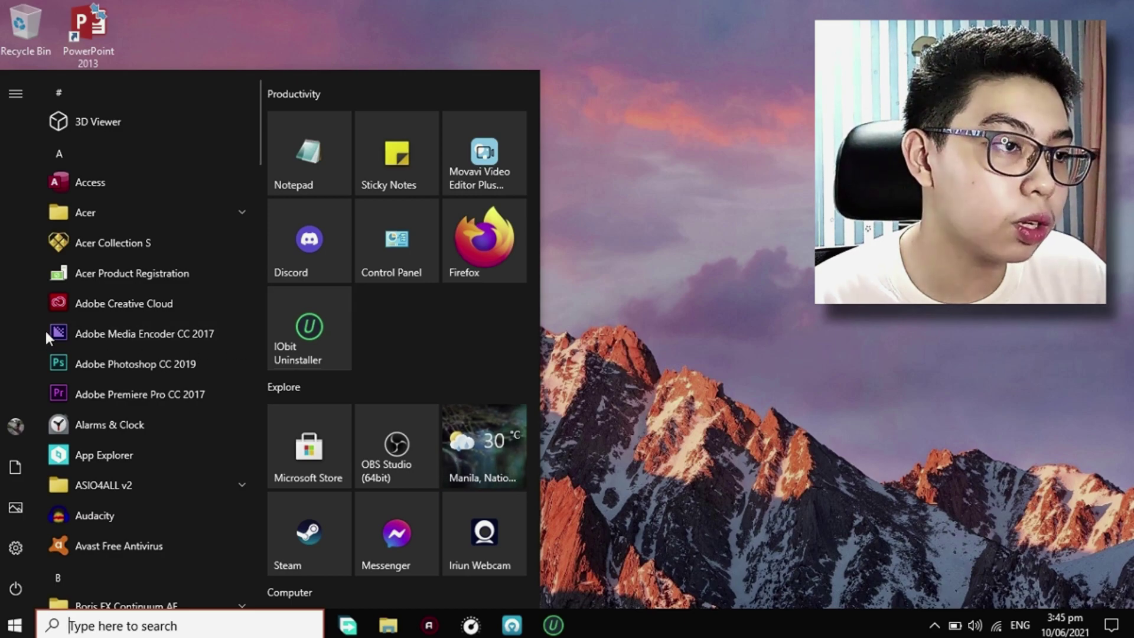
pyautogui.rightClick(125, 337)
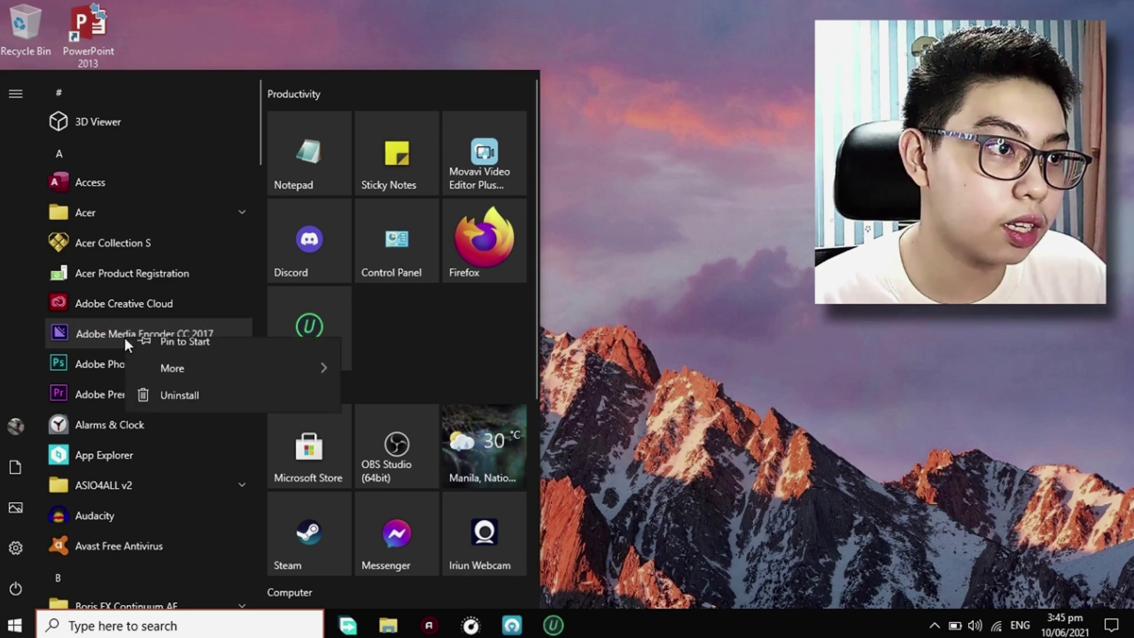
# Uninstall Adobe Media Encoder CC 2017 from Programs and Features, approving the UAC prompt
pyautogui.click(208, 401)
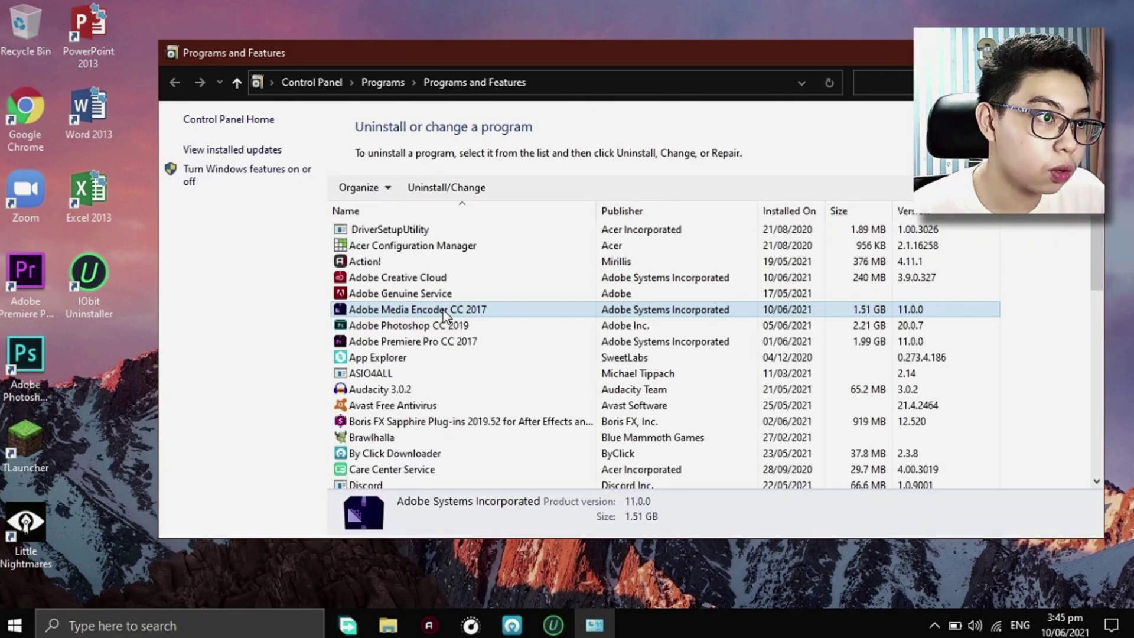
pyautogui.rightClick(444, 314)
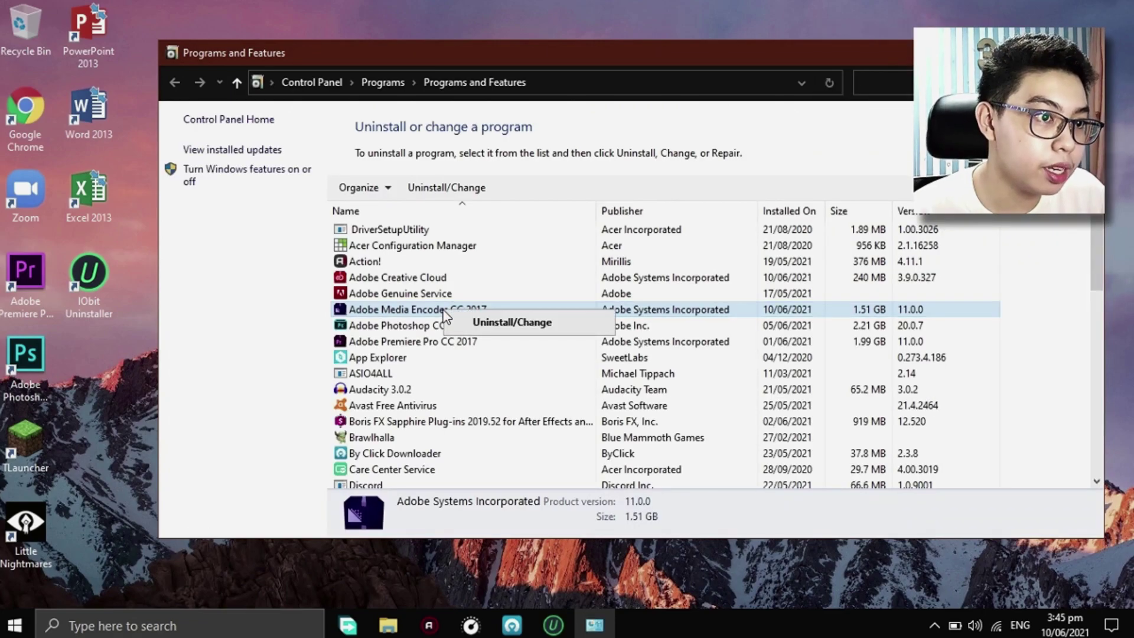
pyautogui.click(501, 331)
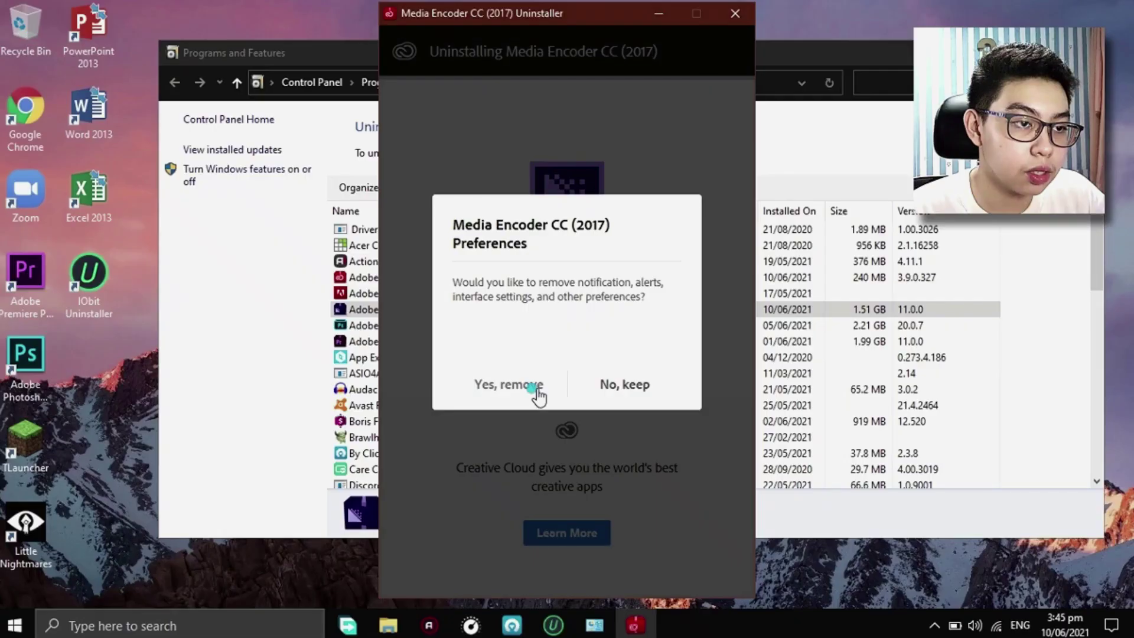
pyautogui.click(537, 397)
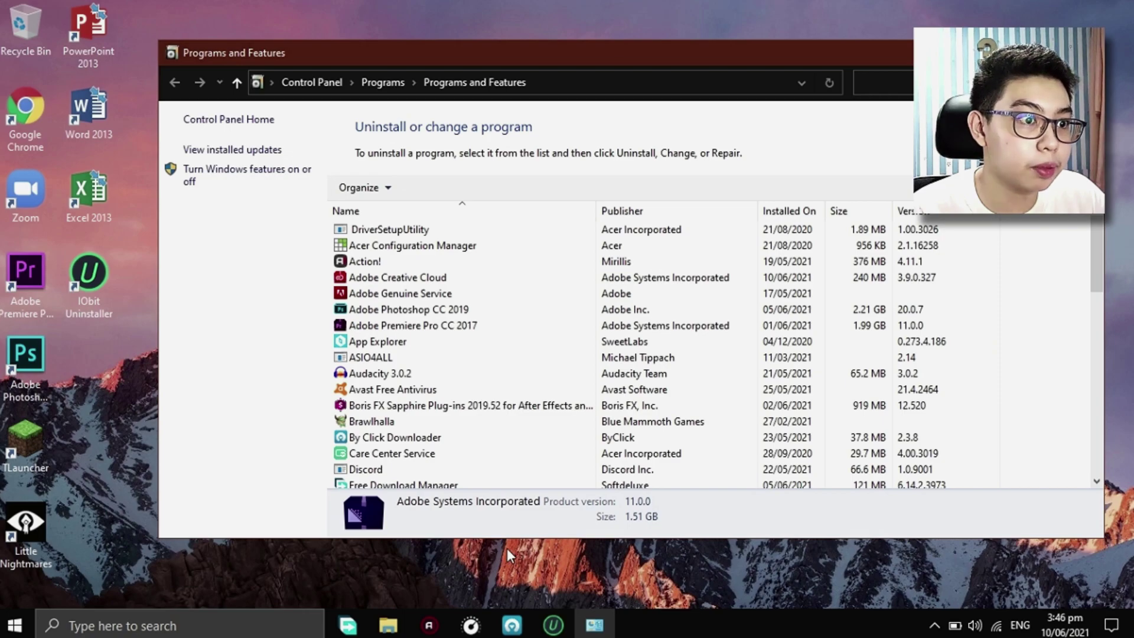
# Refresh the installed programs list and select Adobe Creative Cloud
pyautogui.rightClick(1030, 369)
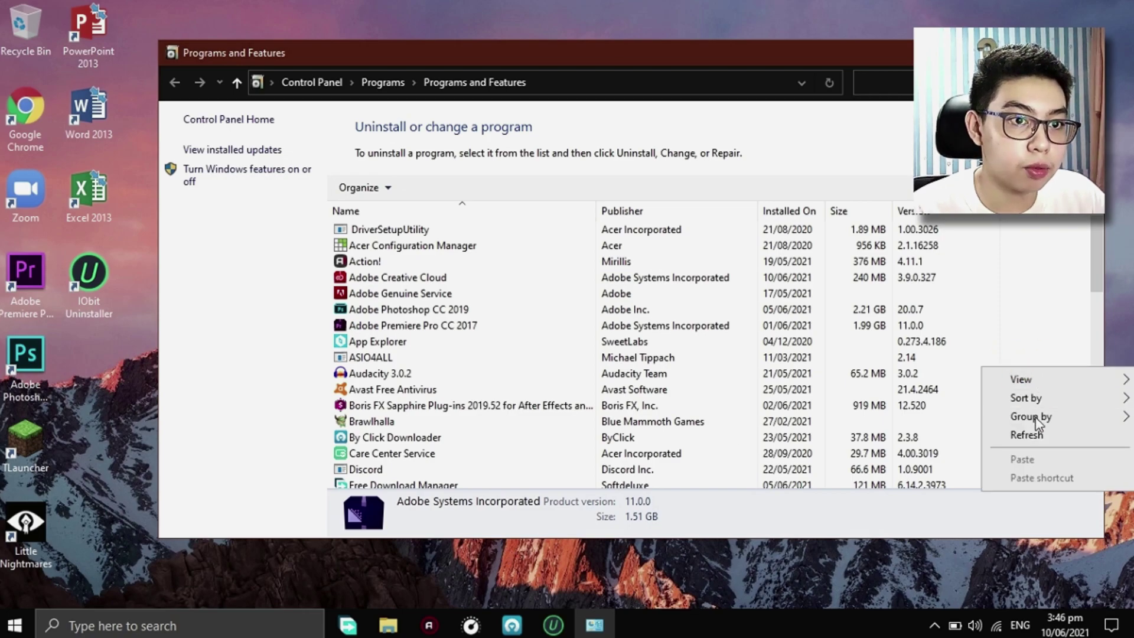
pyautogui.click(1028, 435)
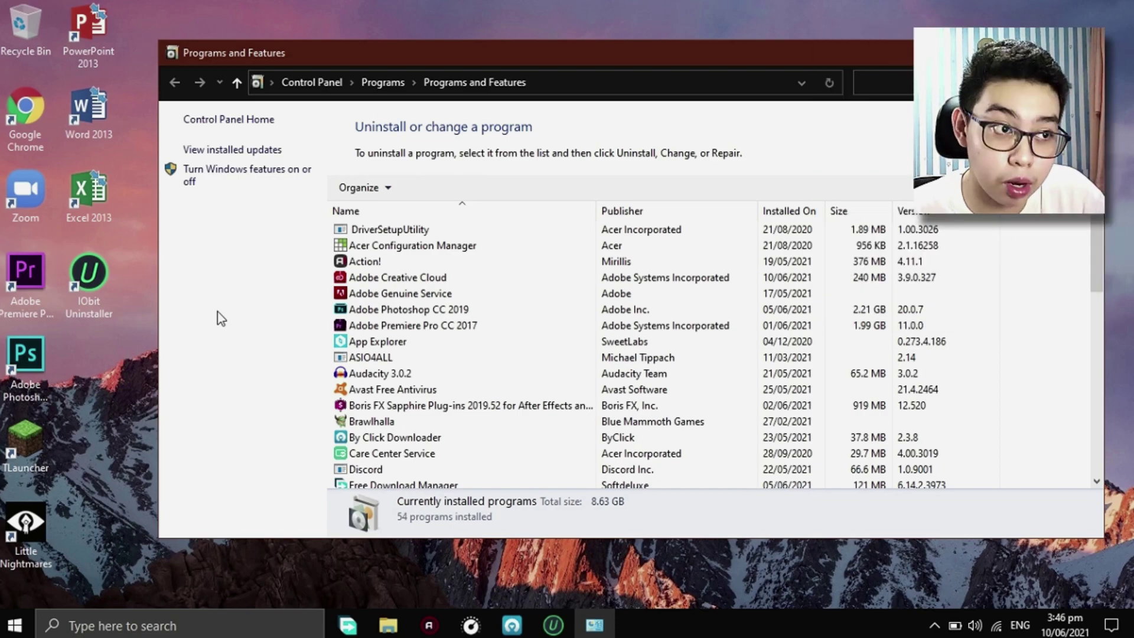
pyautogui.click(413, 277)
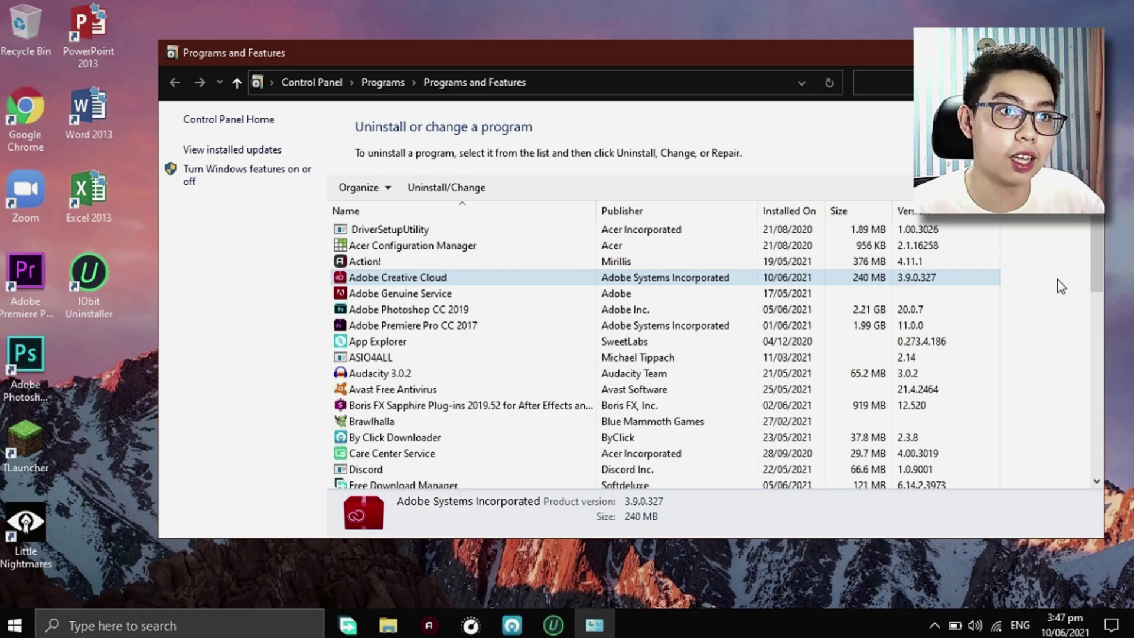
# Launch the Adobe Creative Cloud uninstall via Uninstall/Change and approve the UAC prompt
pyautogui.rightClick(519, 284)
pyautogui.click(548, 293)
pyautogui.click(450, 415)
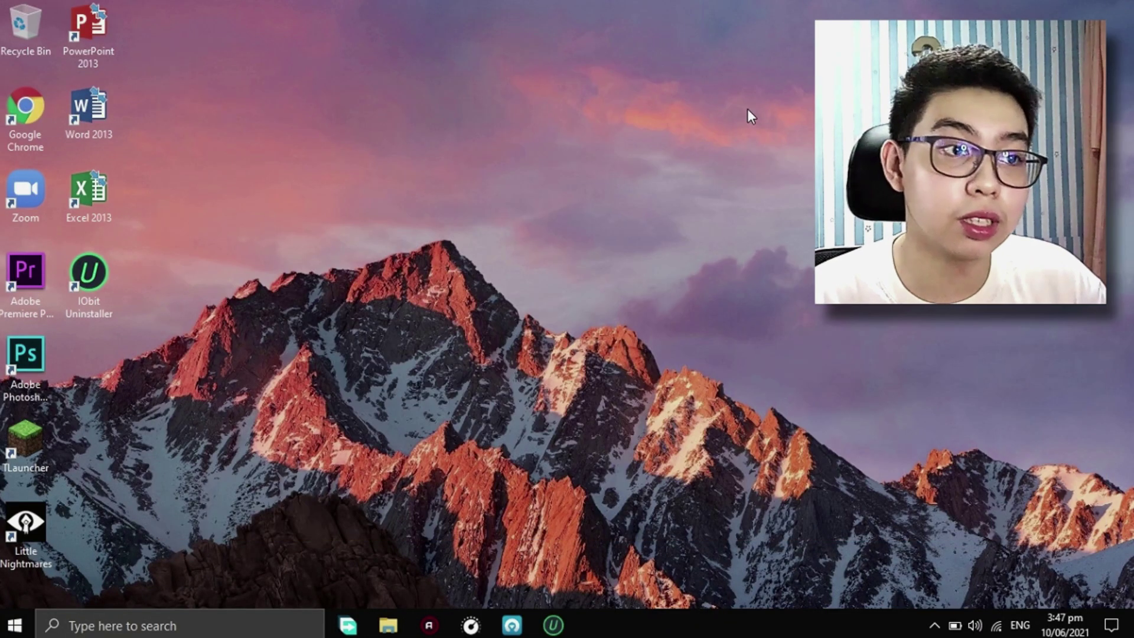
pyautogui.rightClick(802, 102)
# Uninstall Adobe Creative Cloud from Apps & features and approve the UAC prompt
pyautogui.click(835, 151)
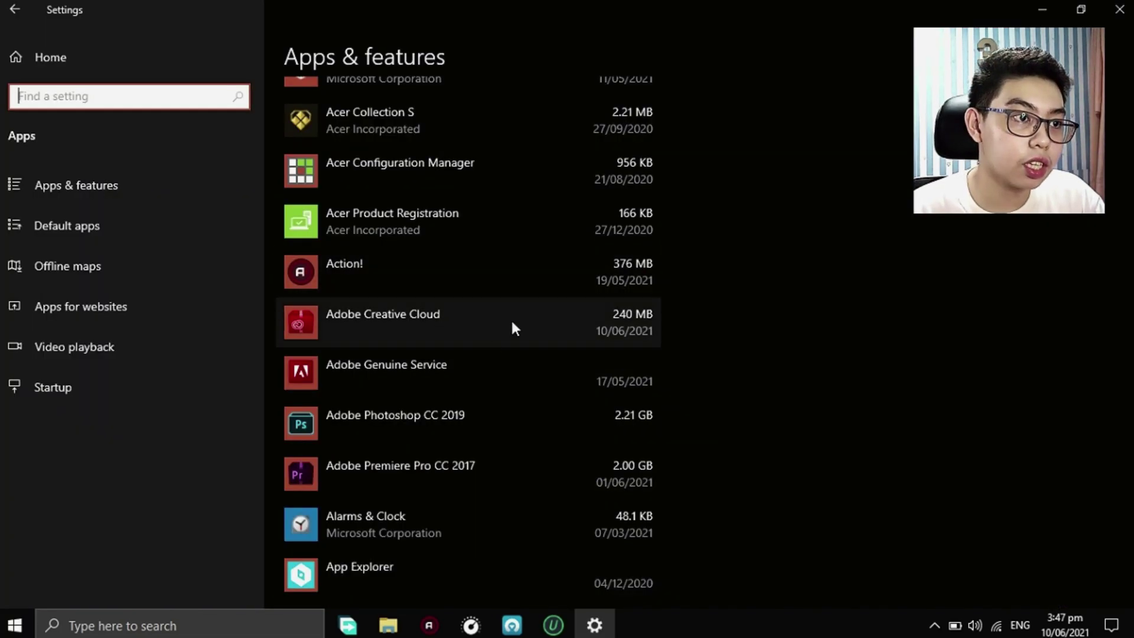
pyautogui.click(511, 322)
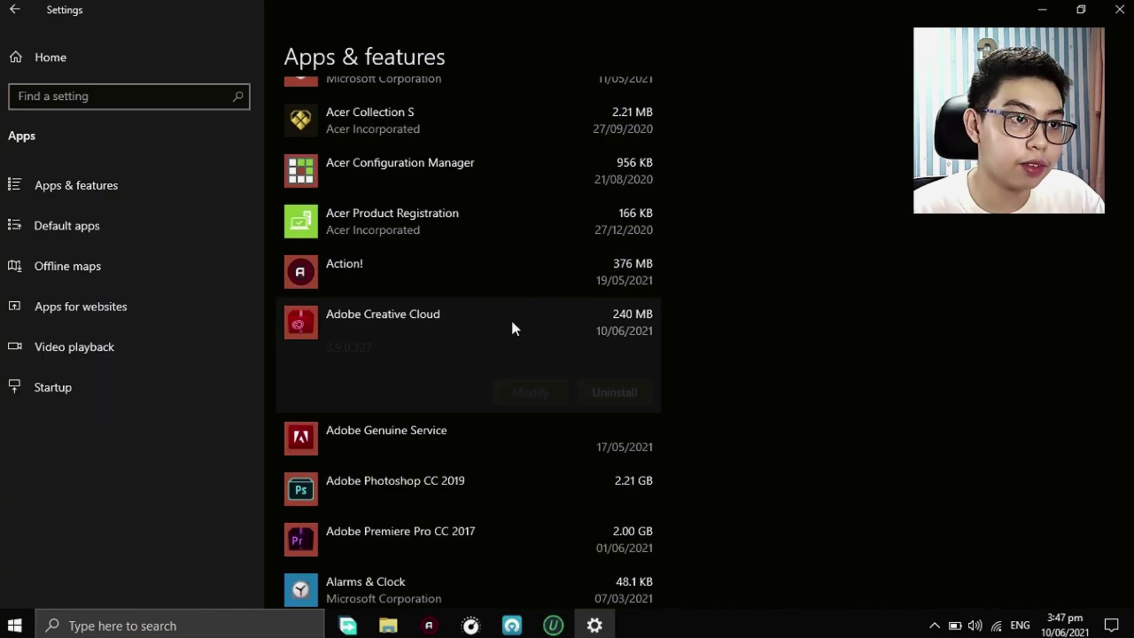
pyautogui.click(598, 391)
pyautogui.click(717, 352)
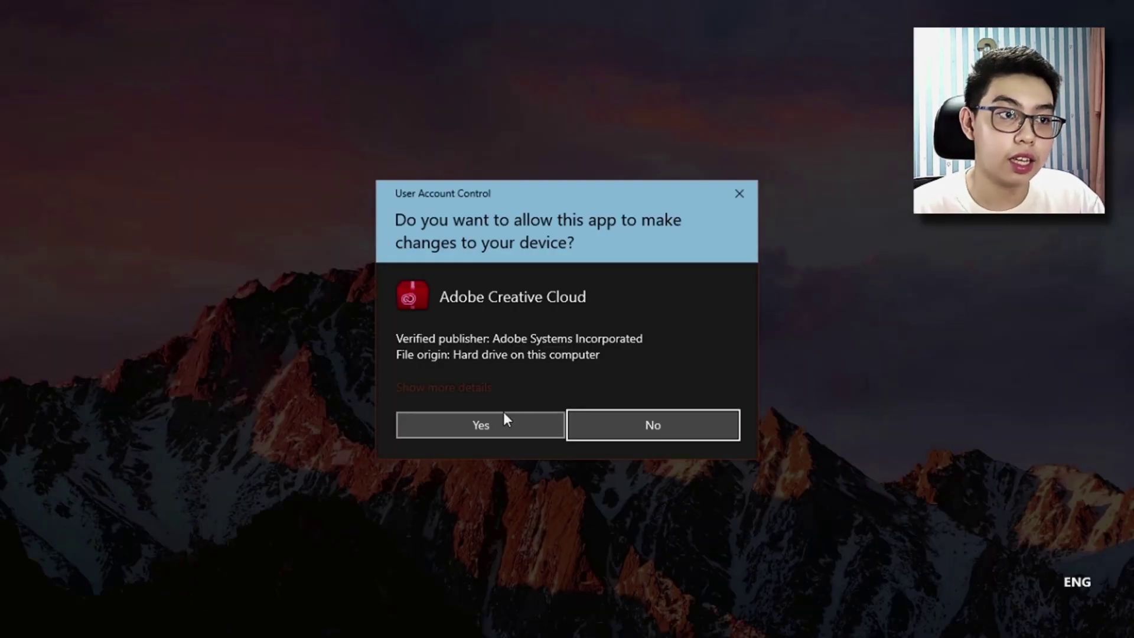
pyautogui.click(504, 417)
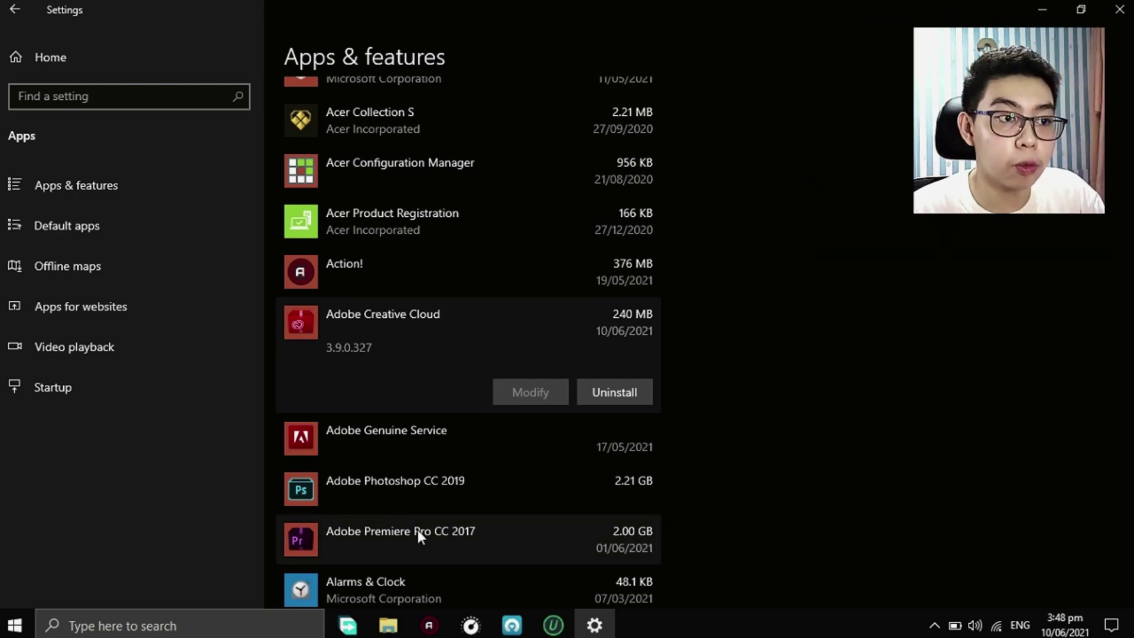
pyautogui.scroll(4, 755, 483)
pyautogui.scroll(-3, 755, 483)
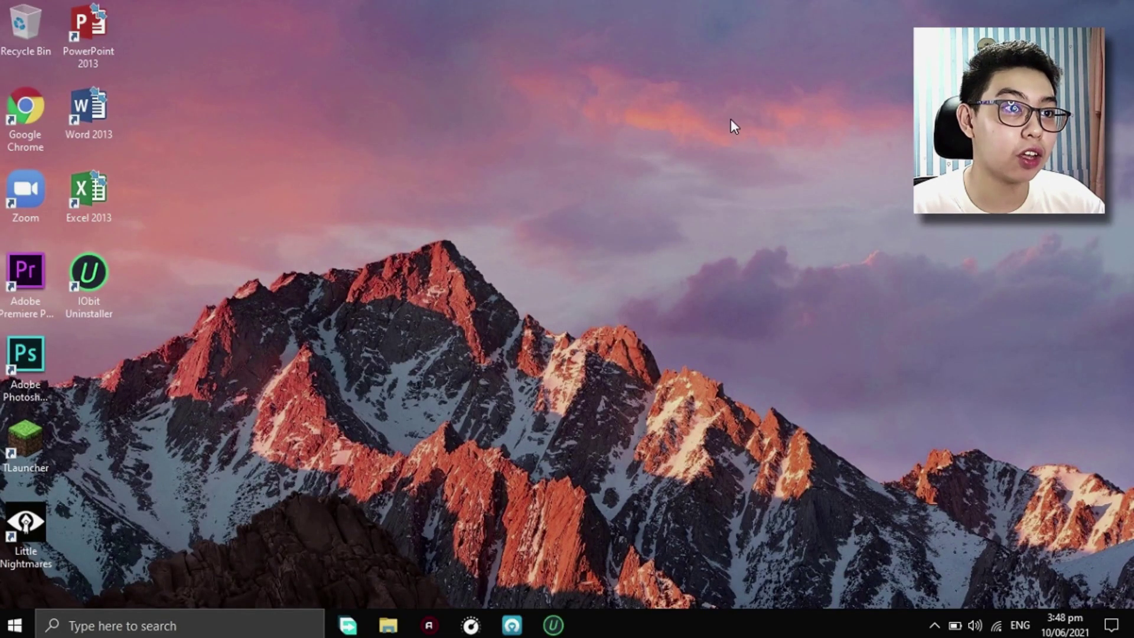
# Refresh the desktop from its right-click menu
pyautogui.rightClick(730, 118)
pyautogui.click(757, 165)
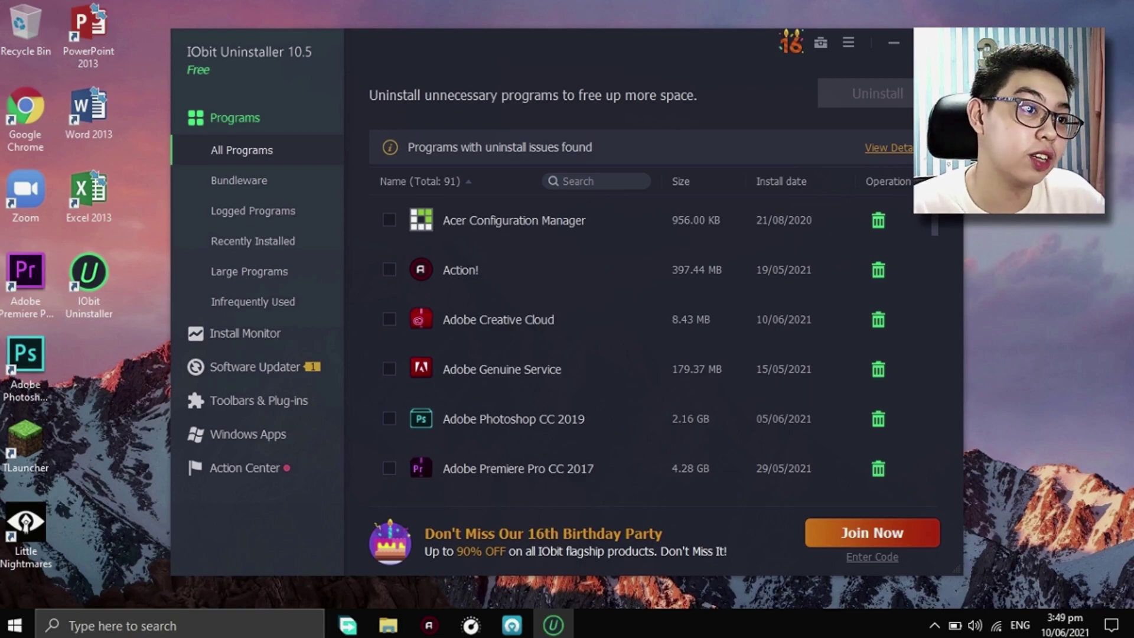
# Tick Adobe Creative Cloud (8.43 MB) in IObit Uninstaller and start uninstalling it
pyautogui.click(388, 318)
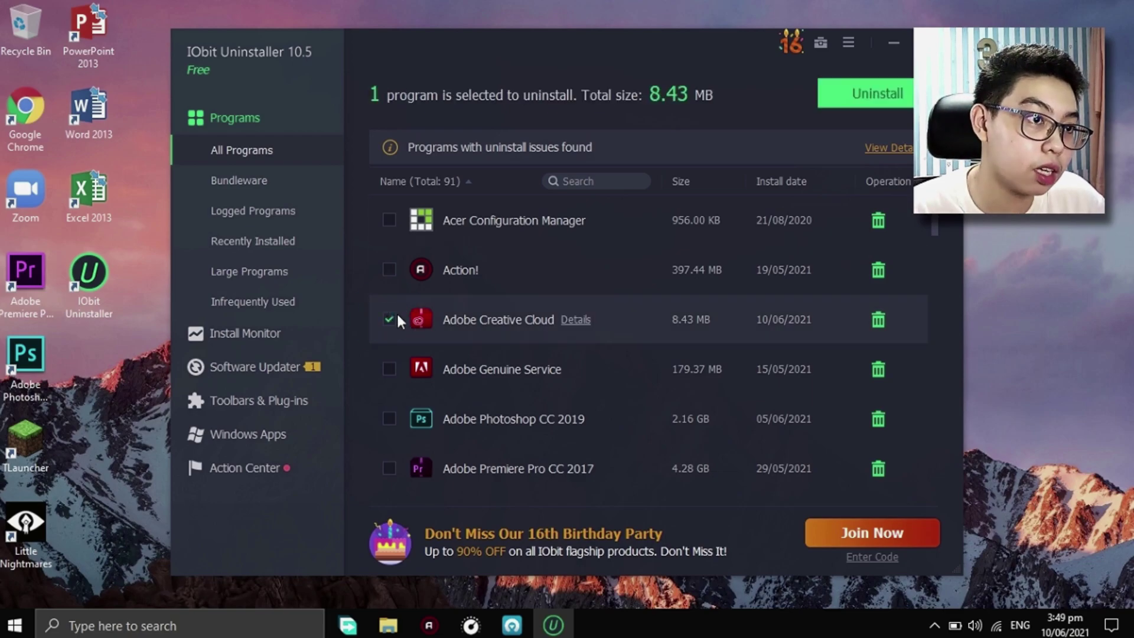
pyautogui.click(902, 96)
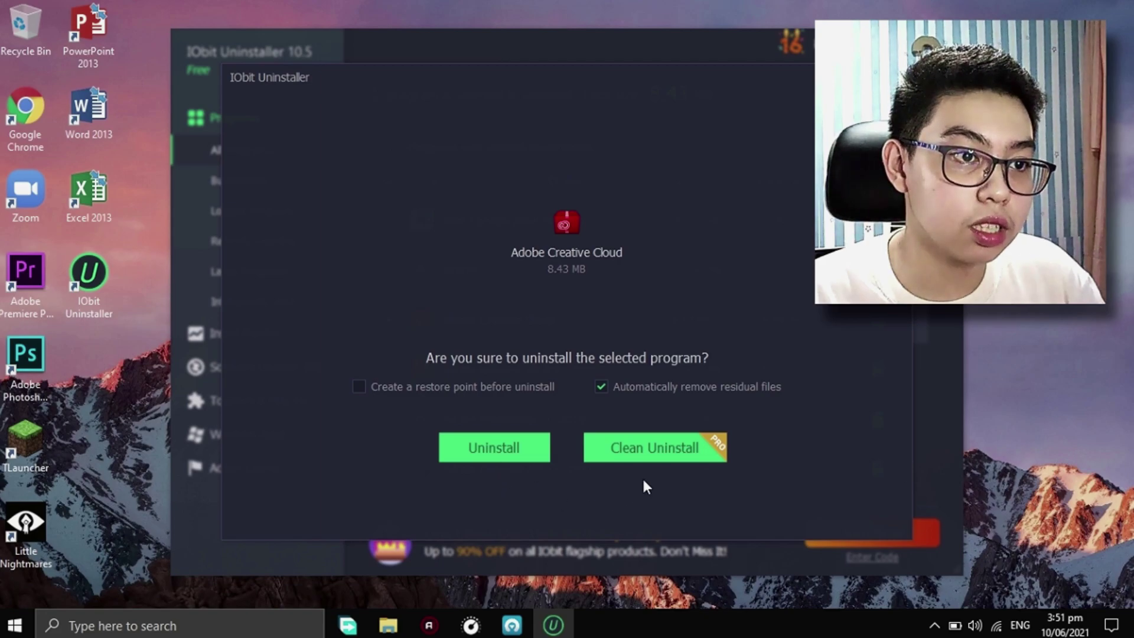
# Confirm removing Adobe Creative Cloud with its residual files, then dismiss the summary
pyautogui.moveTo(668, 463)
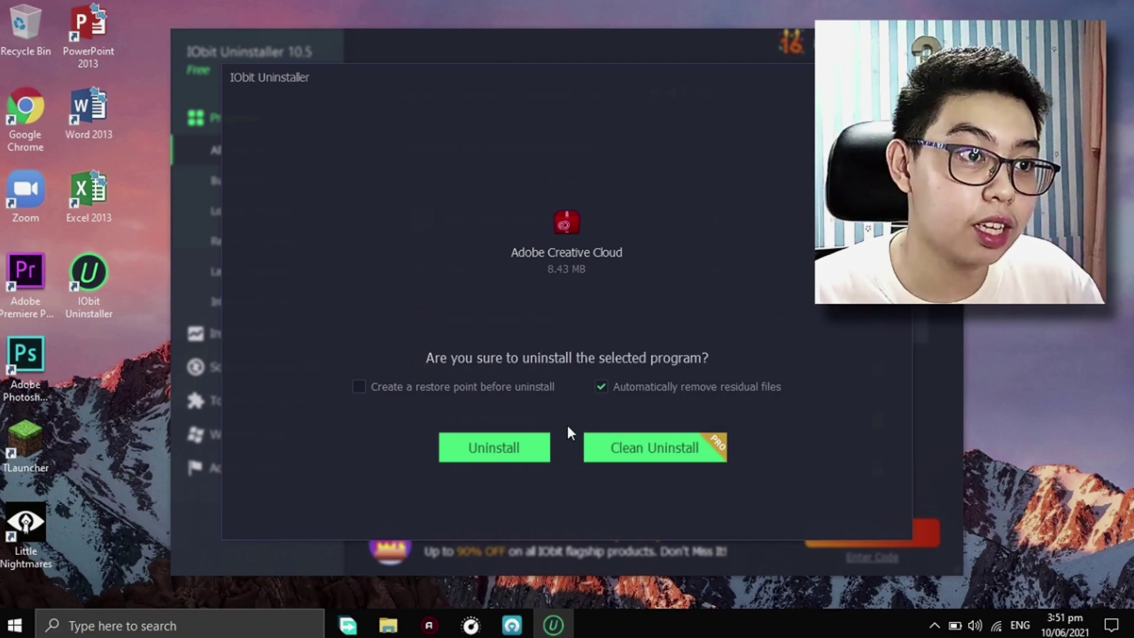
pyautogui.click(495, 450)
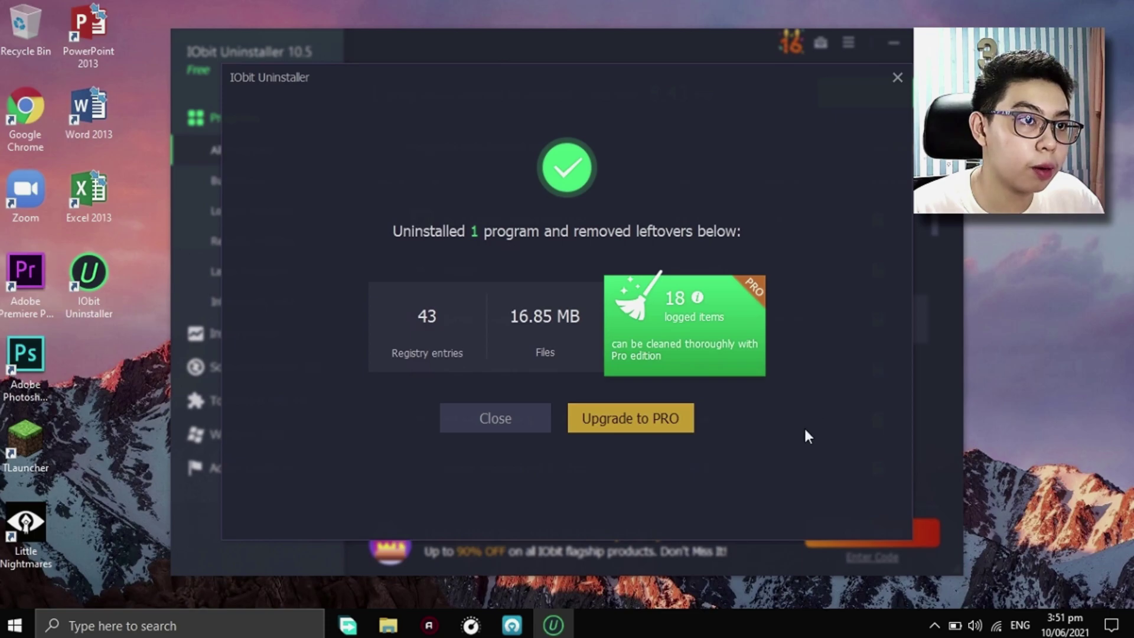
pyautogui.click(519, 417)
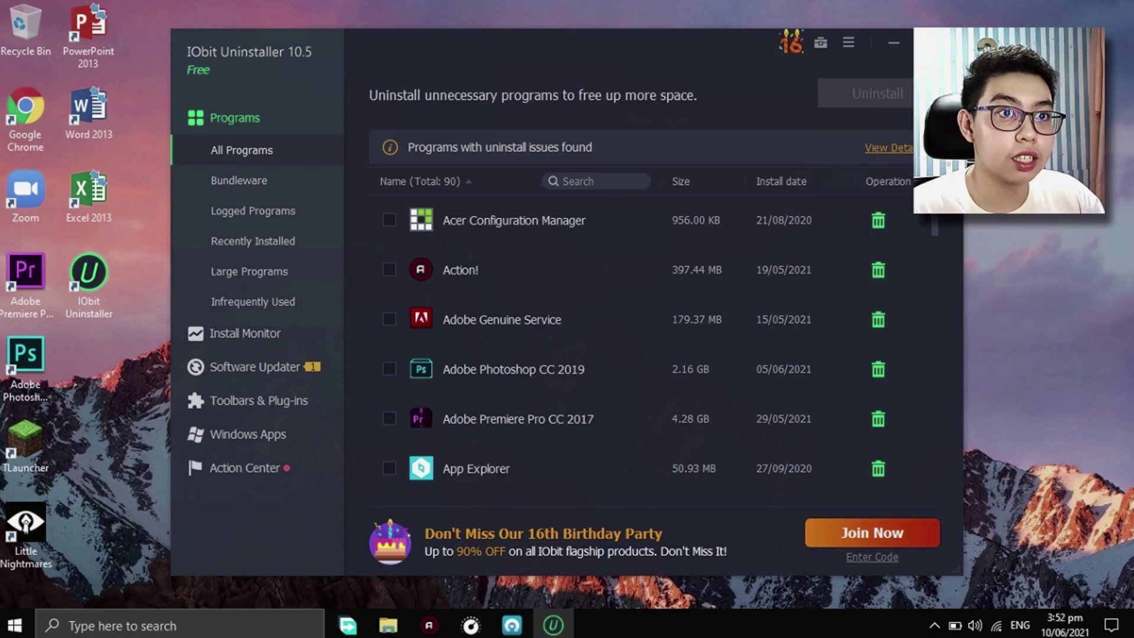
# Minimize IObit Uninstaller and run %temp% from the Run history to open Temp
pyautogui.click(892, 42)
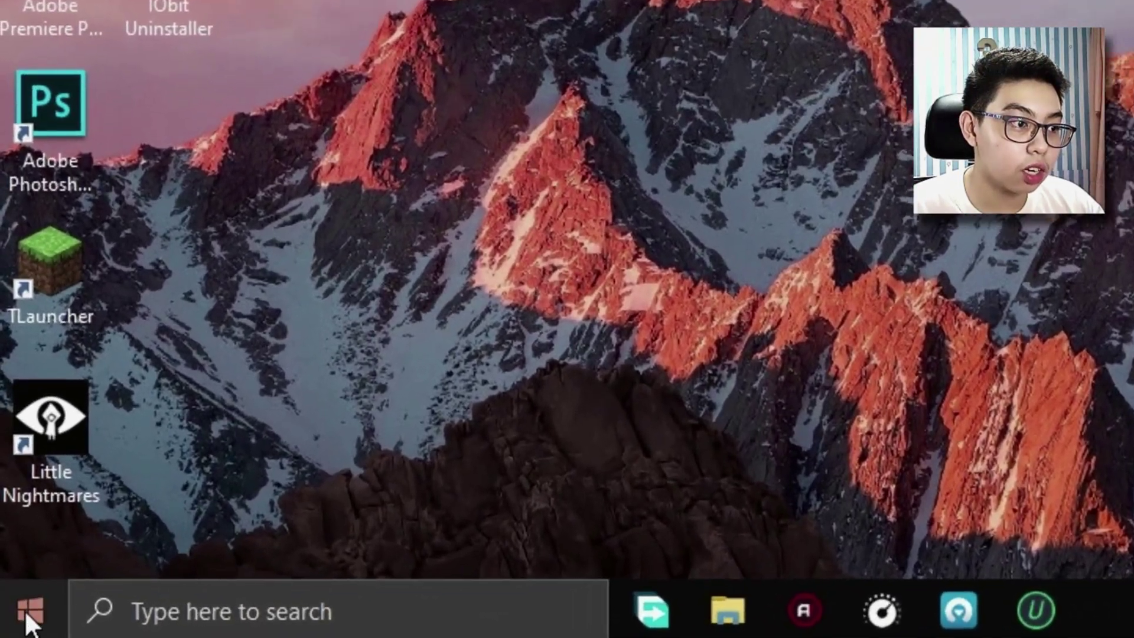
pyautogui.rightClick(28, 614)
pyautogui.click(379, 453)
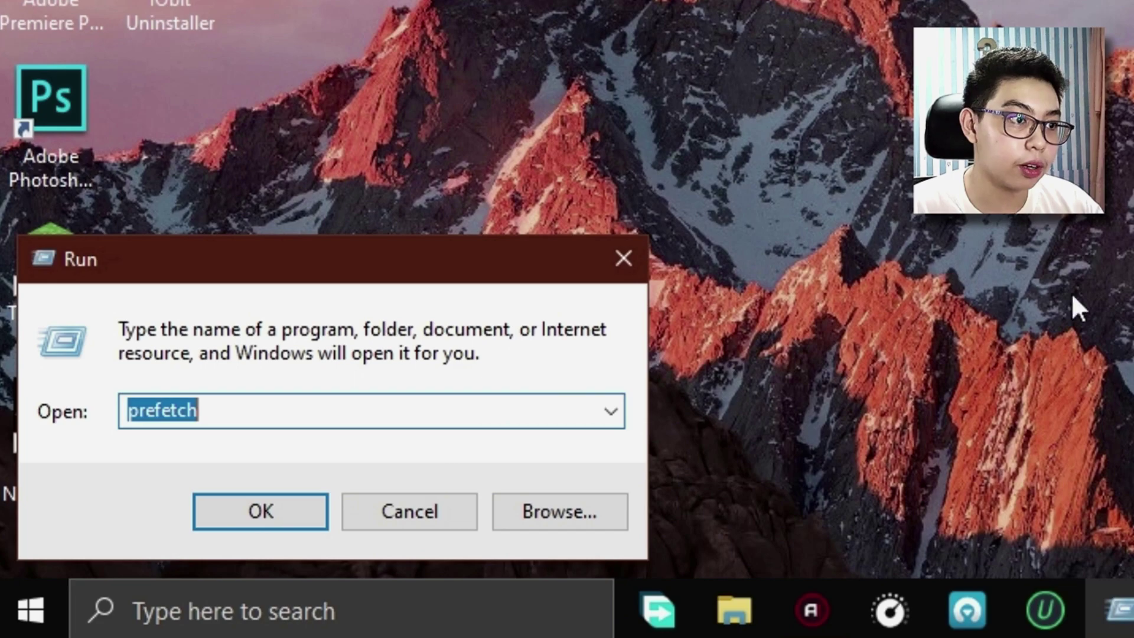
pyautogui.click(600, 415)
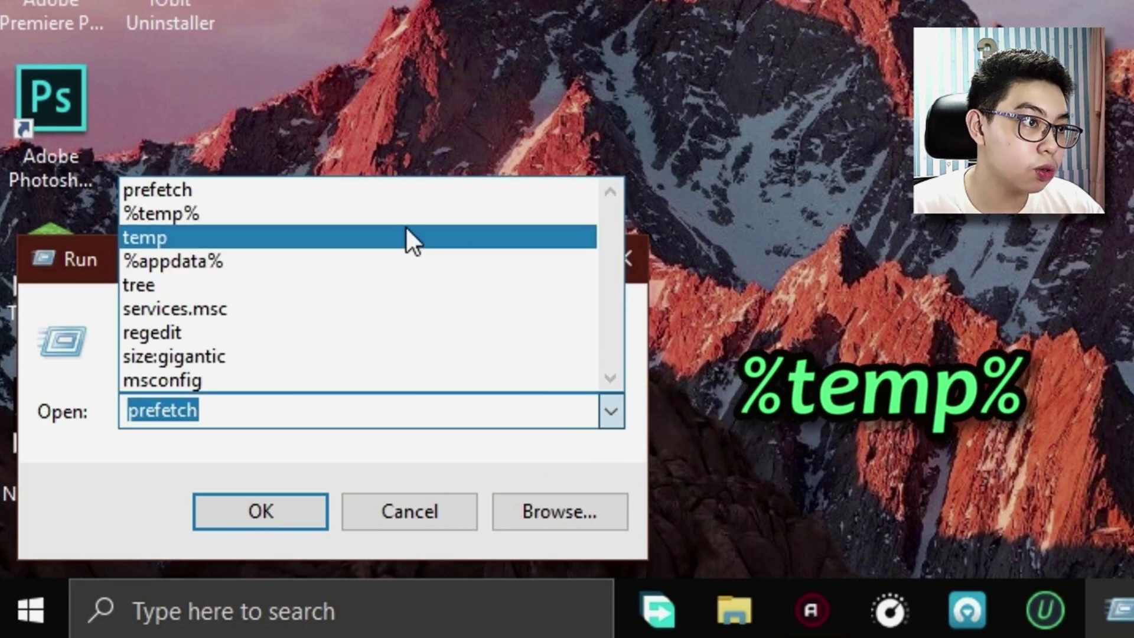
pyautogui.click(298, 214)
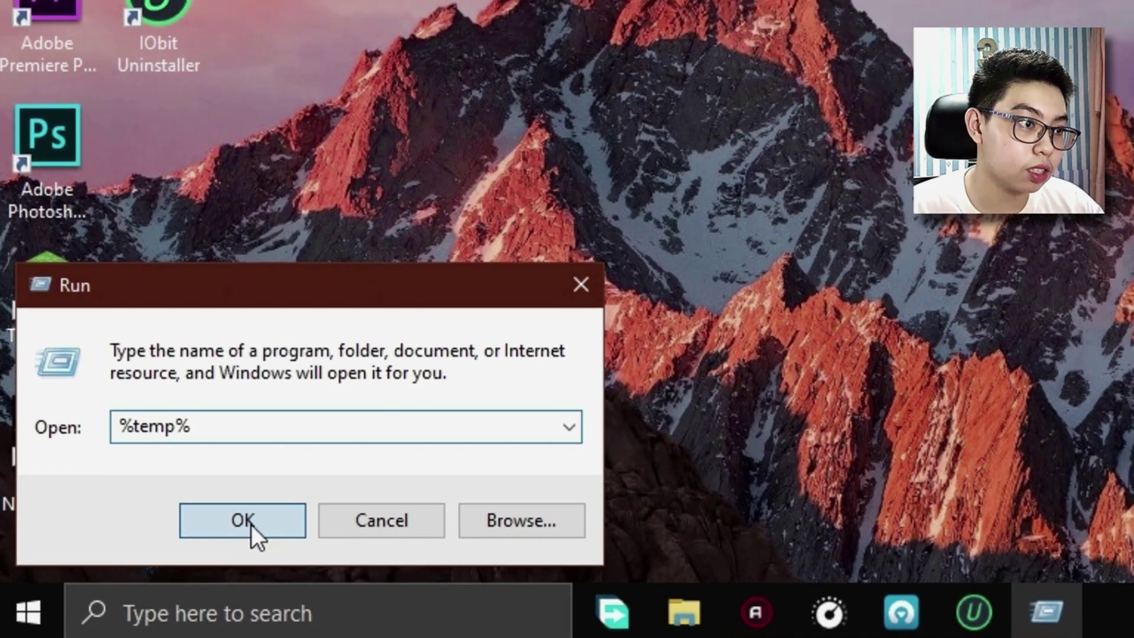
pyautogui.click(250, 524)
# Delete every file in the Temp folder, skipping all files still in use
pyautogui.click(585, 420)
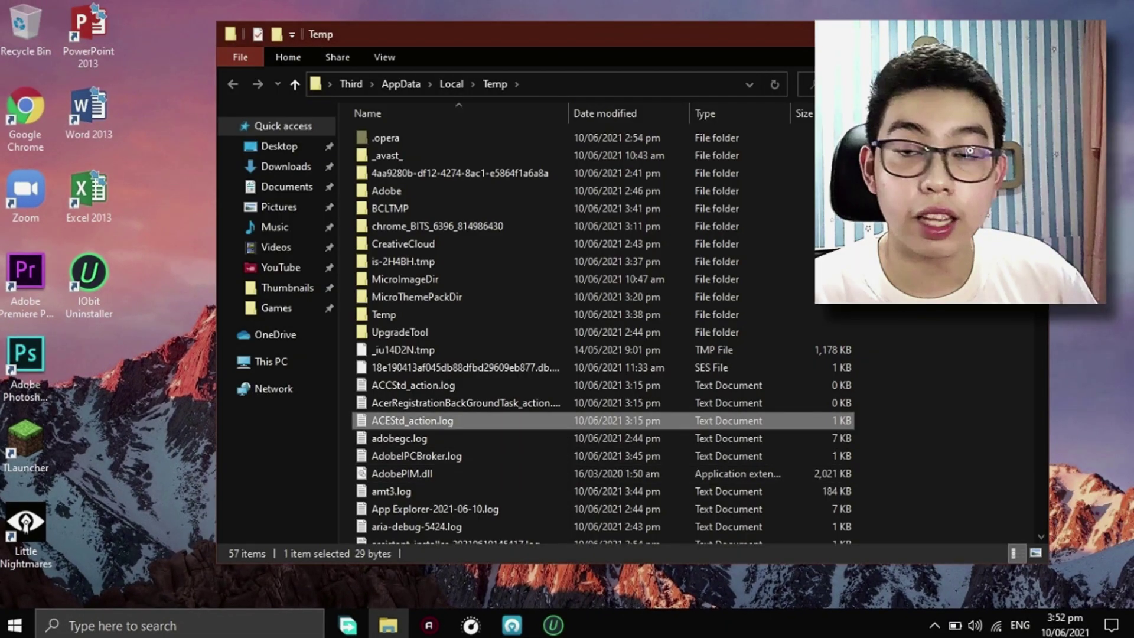
pyautogui.hotkey('ctrl', 'a')
pyautogui.press('Delete')
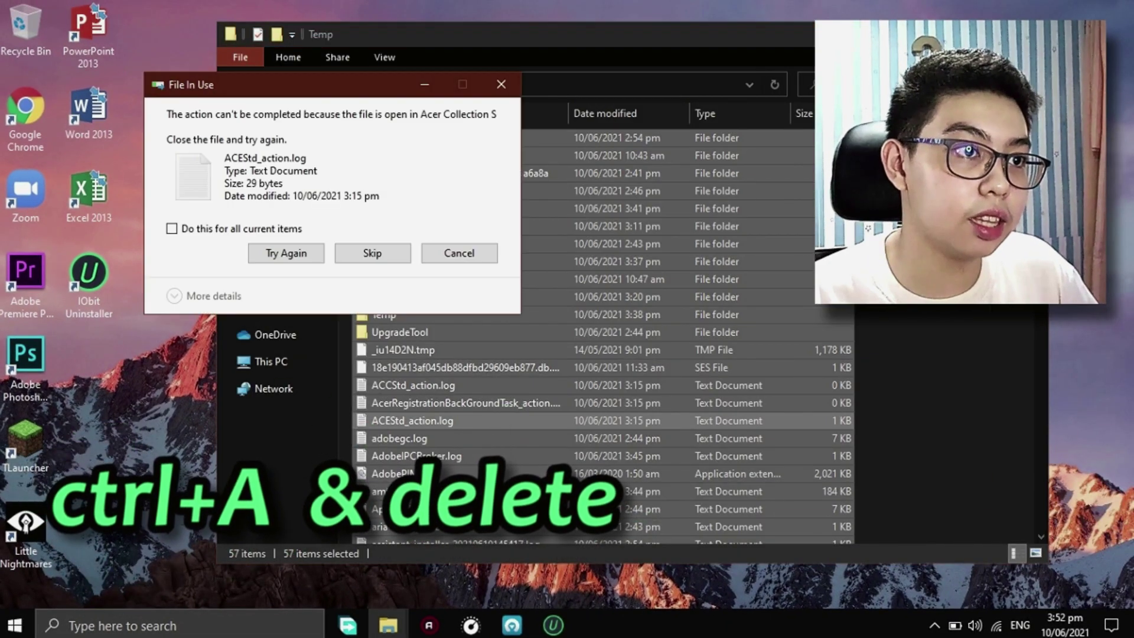
pyautogui.click(221, 235)
pyautogui.click(380, 252)
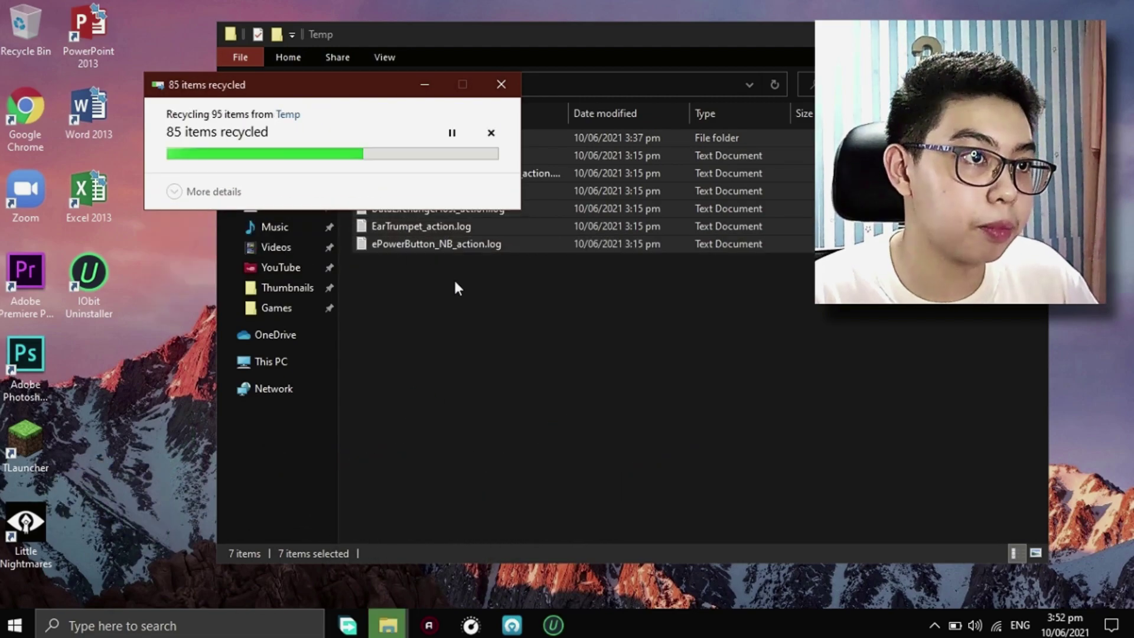
# Refresh the Temp folder, now down to 7 items, and close it
pyautogui.click(515, 334)
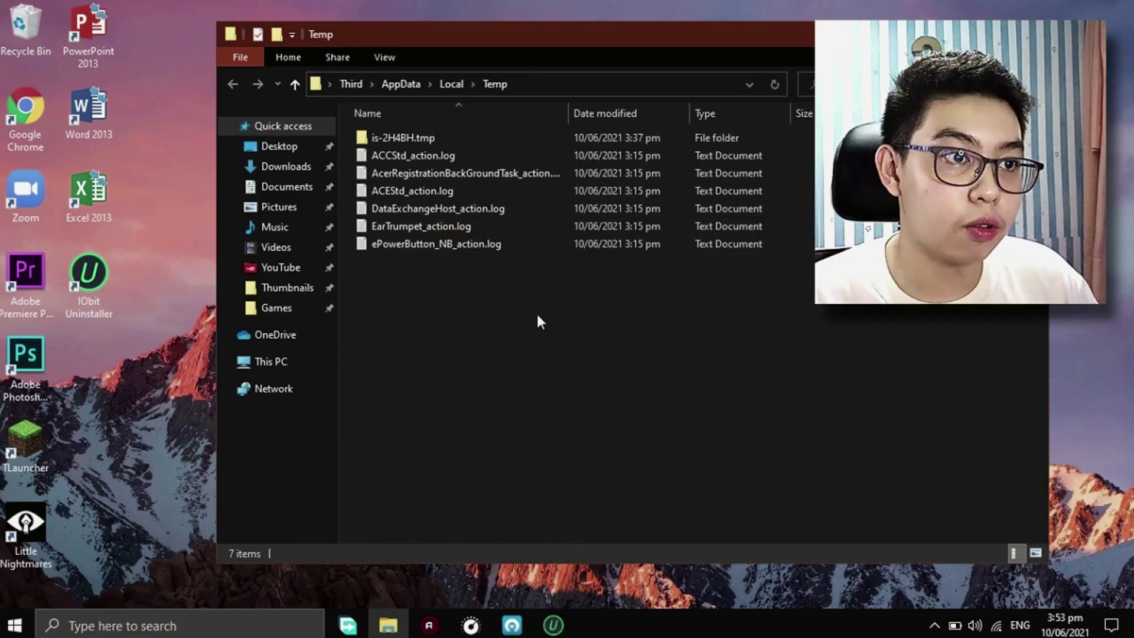
pyautogui.rightClick(536, 311)
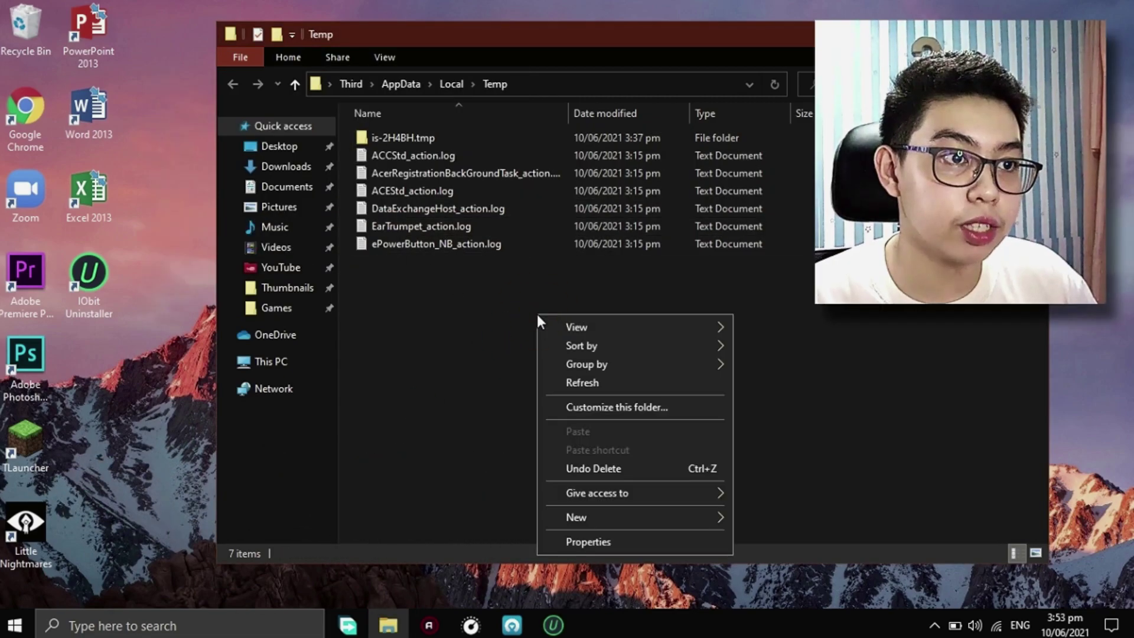
pyautogui.click(577, 383)
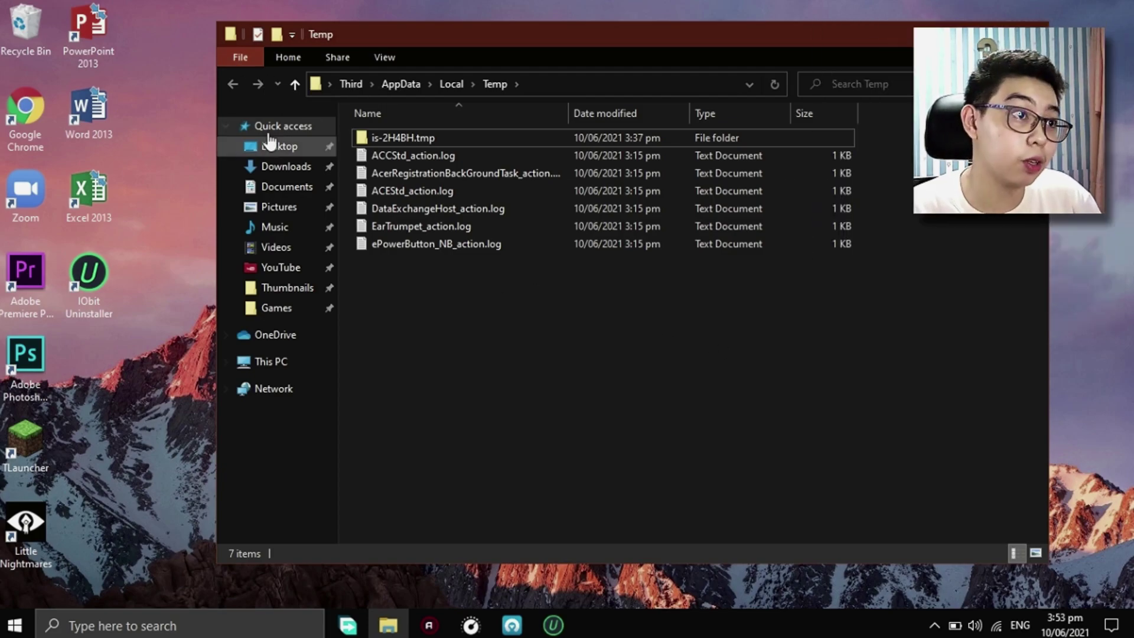
pyautogui.click(240, 57)
pyautogui.click(248, 236)
# Run 'prefetch' from the Run box to open the Prefetch folder
pyautogui.rightClick(15, 623)
pyautogui.click(157, 533)
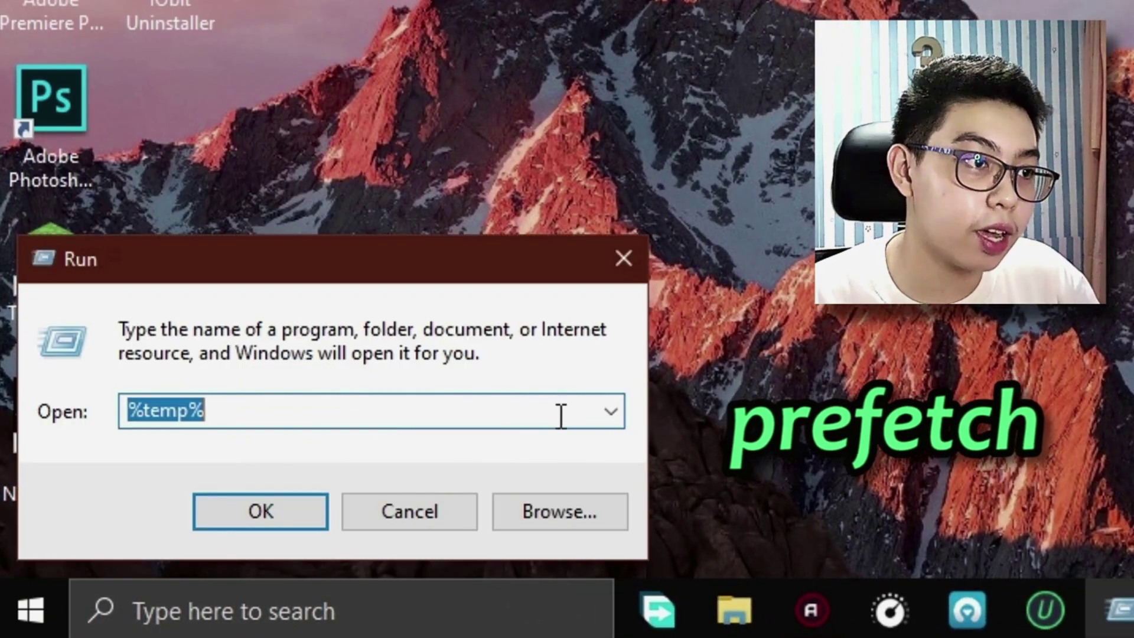
pyautogui.click(610, 411)
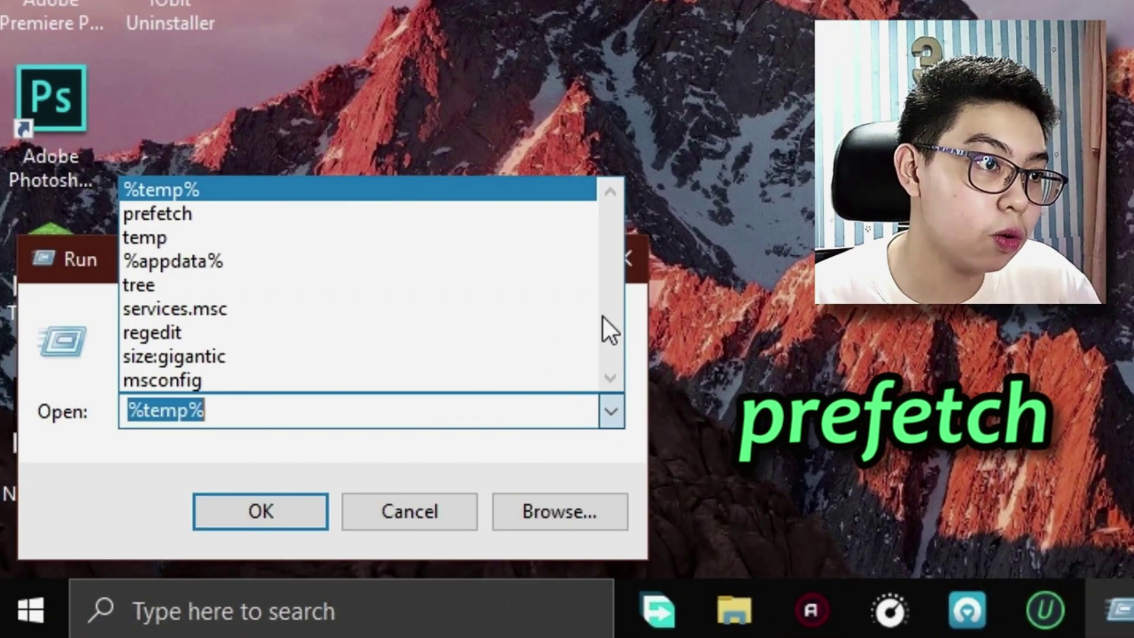
pyautogui.click(361, 213)
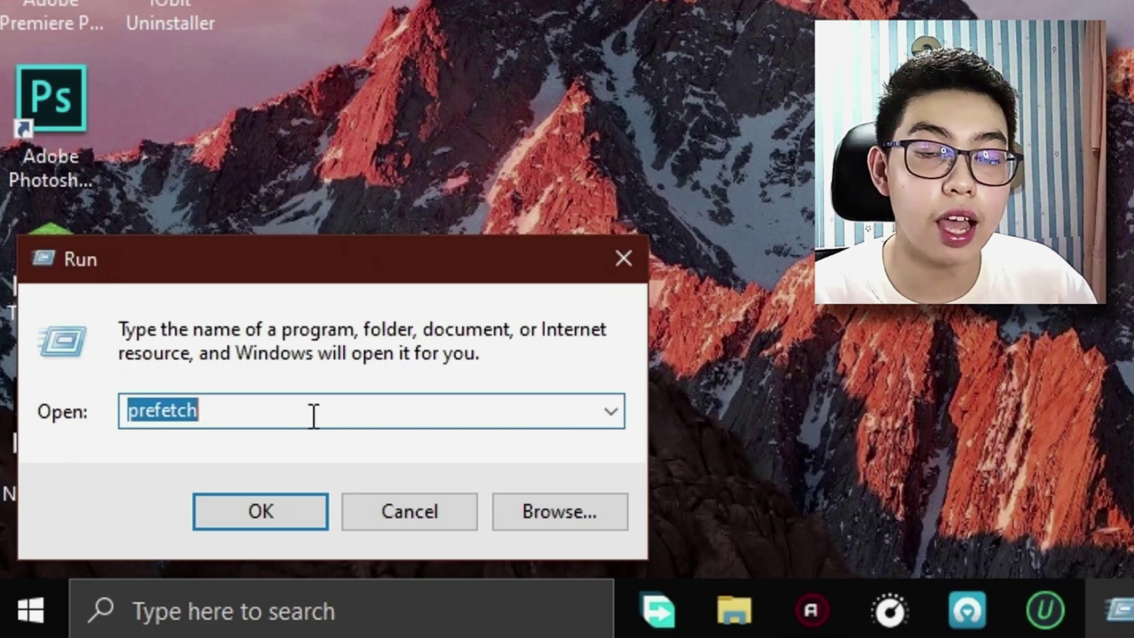
pyautogui.click(611, 411)
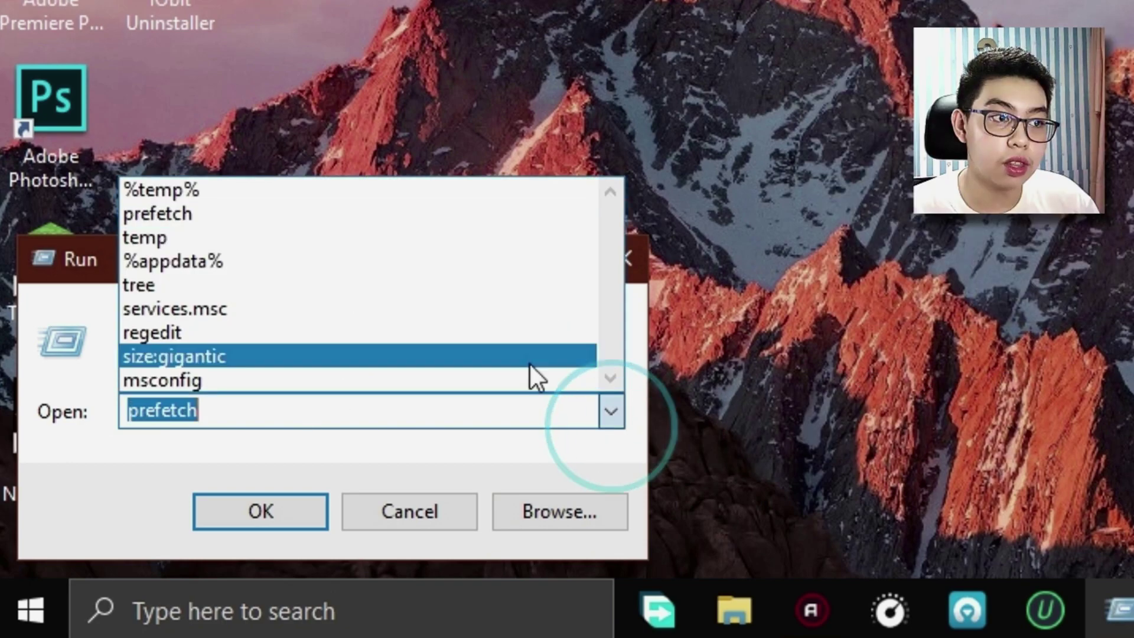
pyautogui.click(97, 490)
pyautogui.click(209, 411)
pyautogui.moveTo(209, 411); pyautogui.dragTo(5, 417)
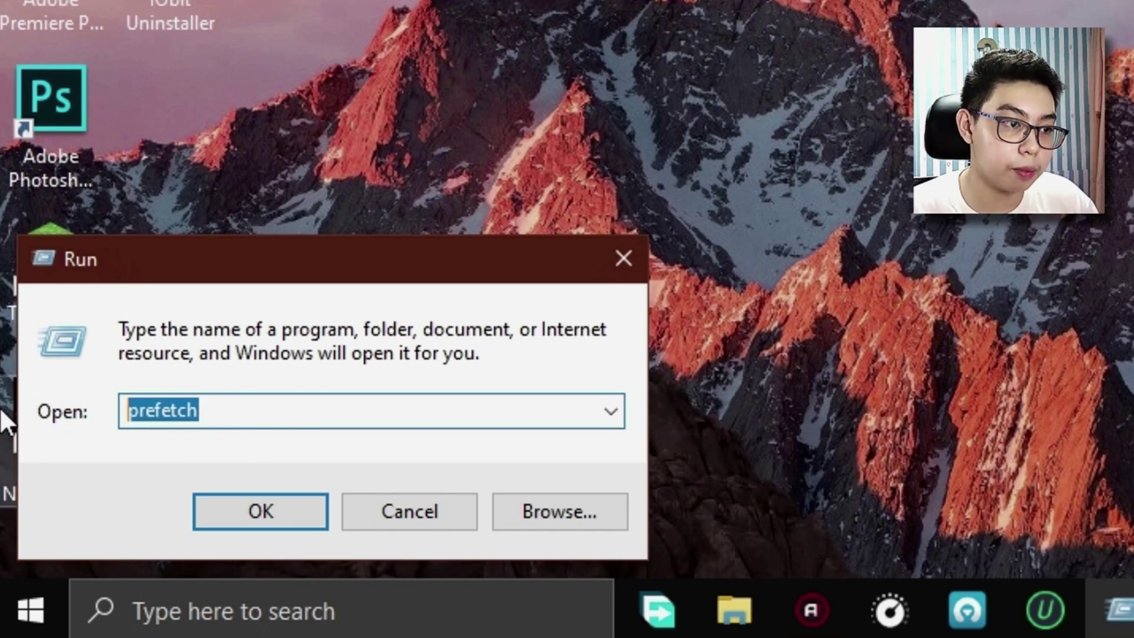
pyautogui.write('prefetch')
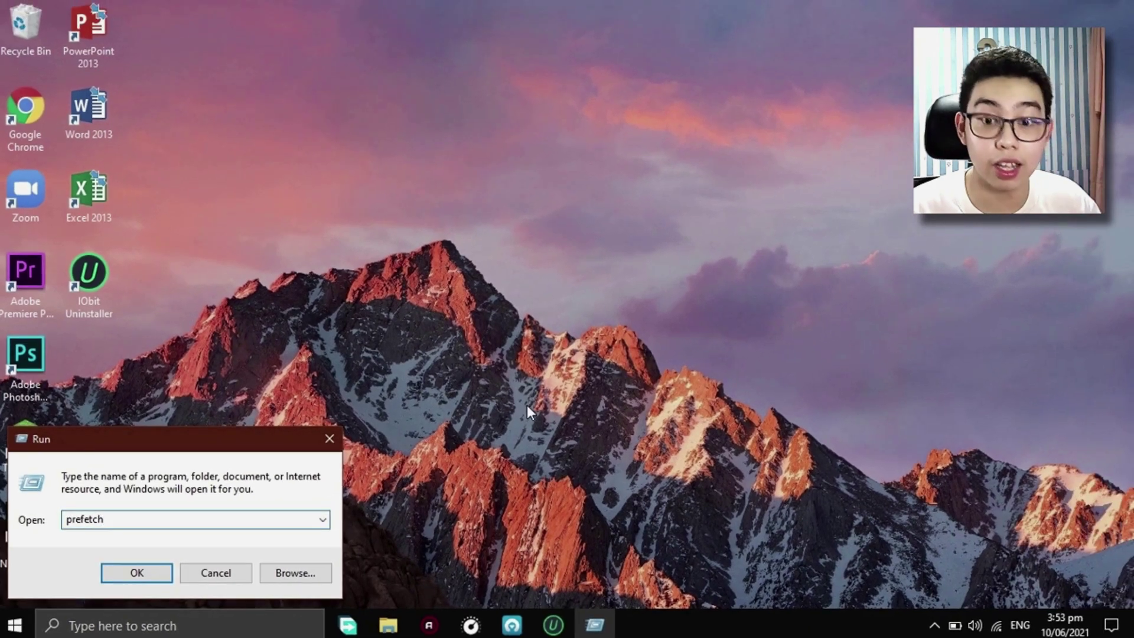
pyautogui.press('Return')
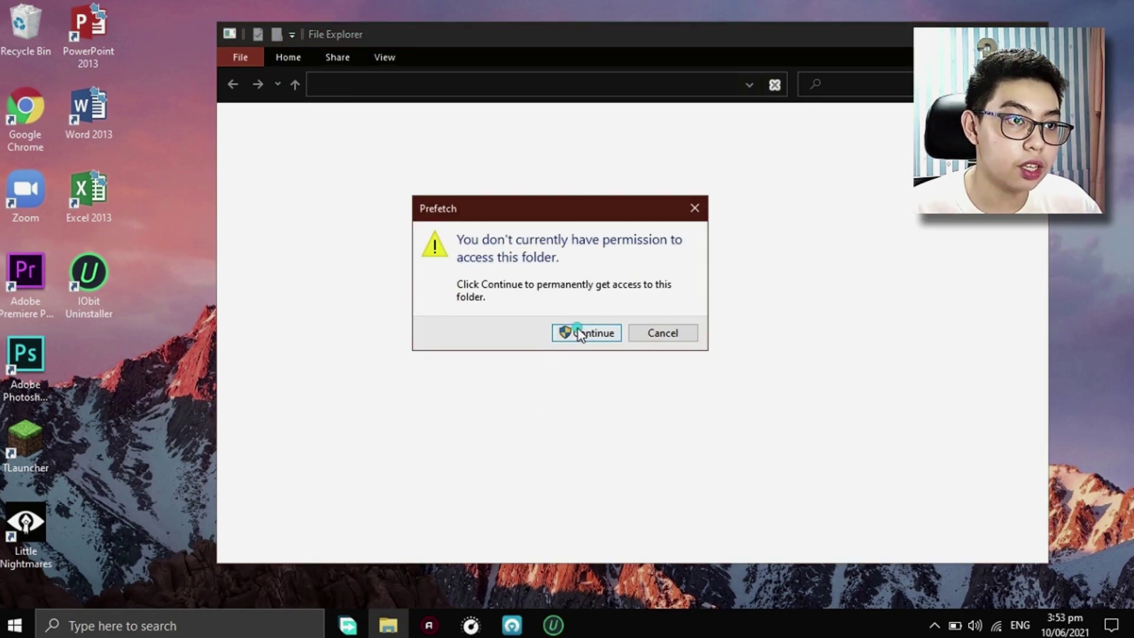
# Grant access to C:\Windows\Prefetch and select all 216 PF files
pyautogui.click(580, 332)
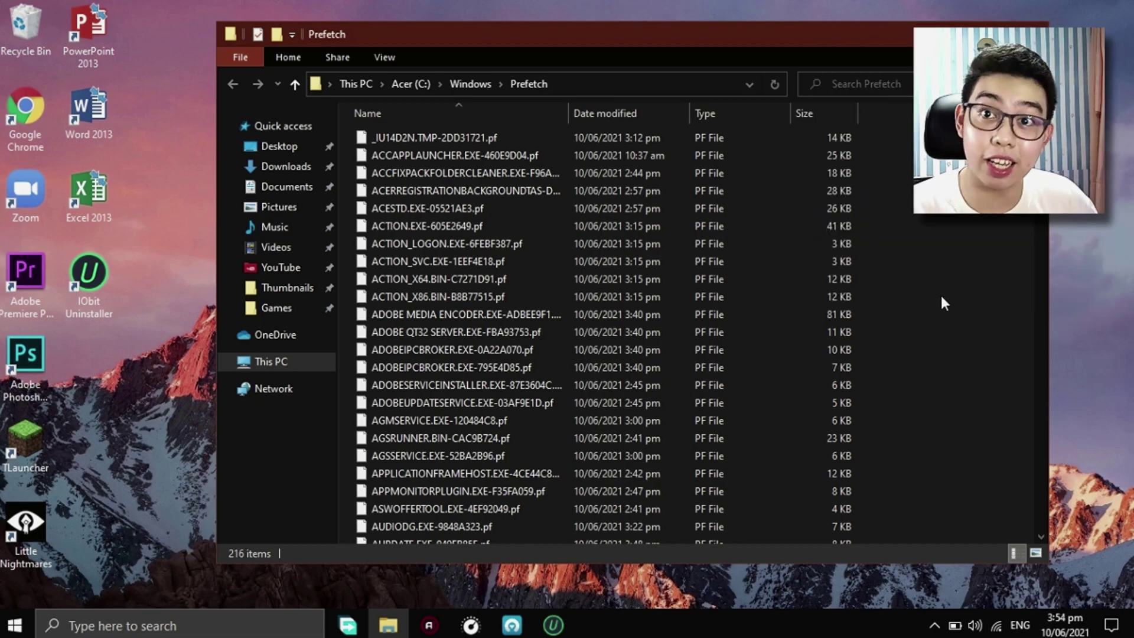
pyautogui.hotkey('ctrl', 'a')
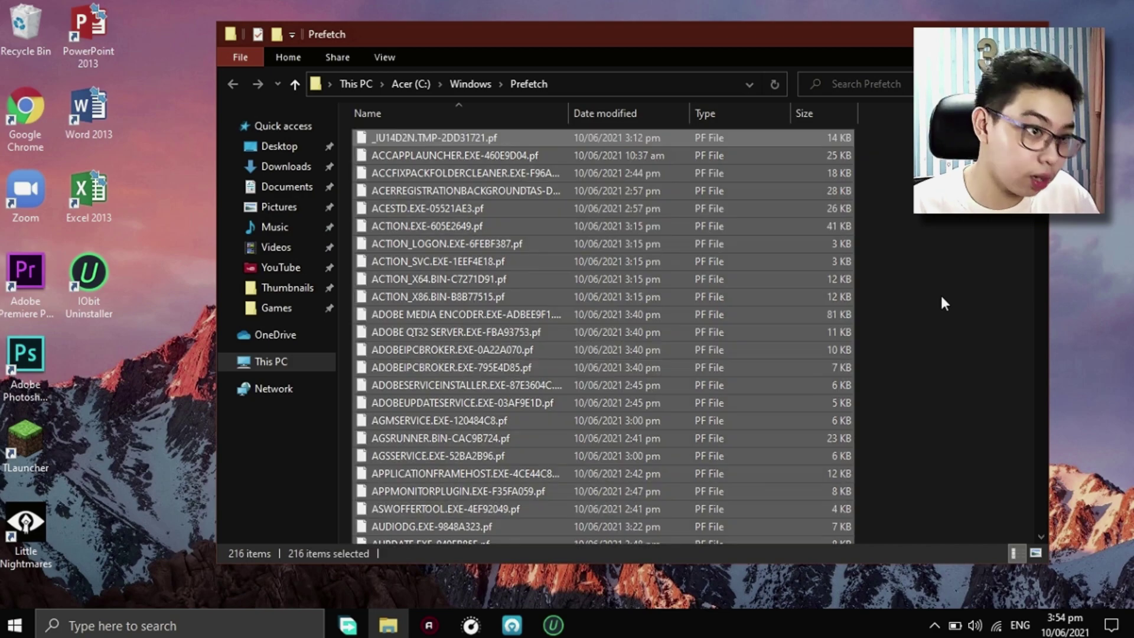
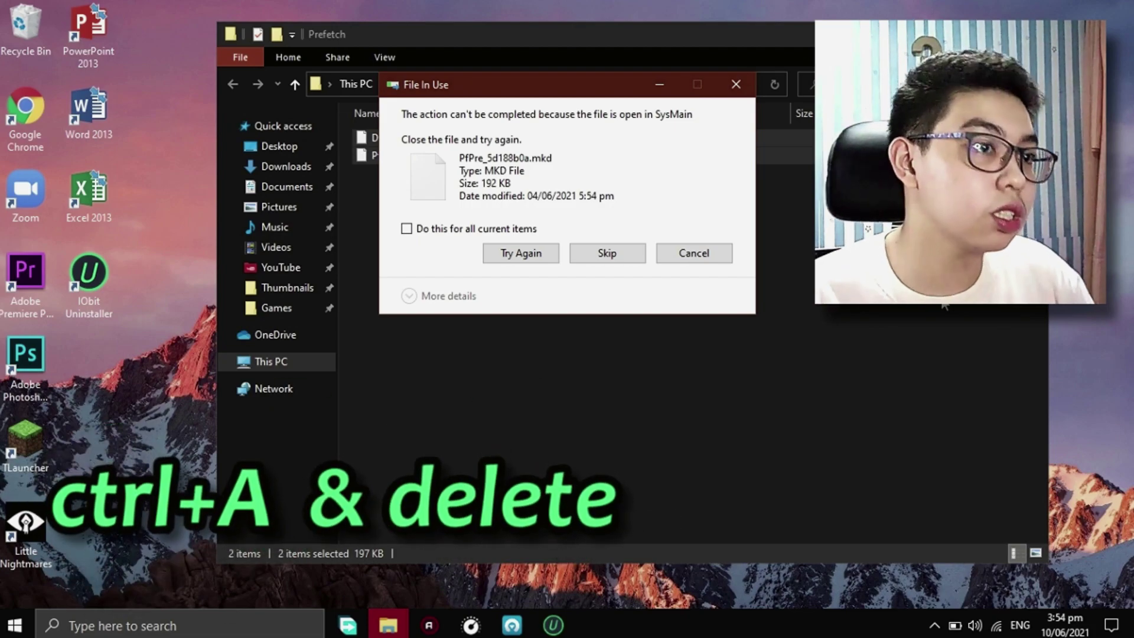
# Skip all in-use Prefetch files so the rest of the 216 items finish deleting
pyautogui.click(408, 228)
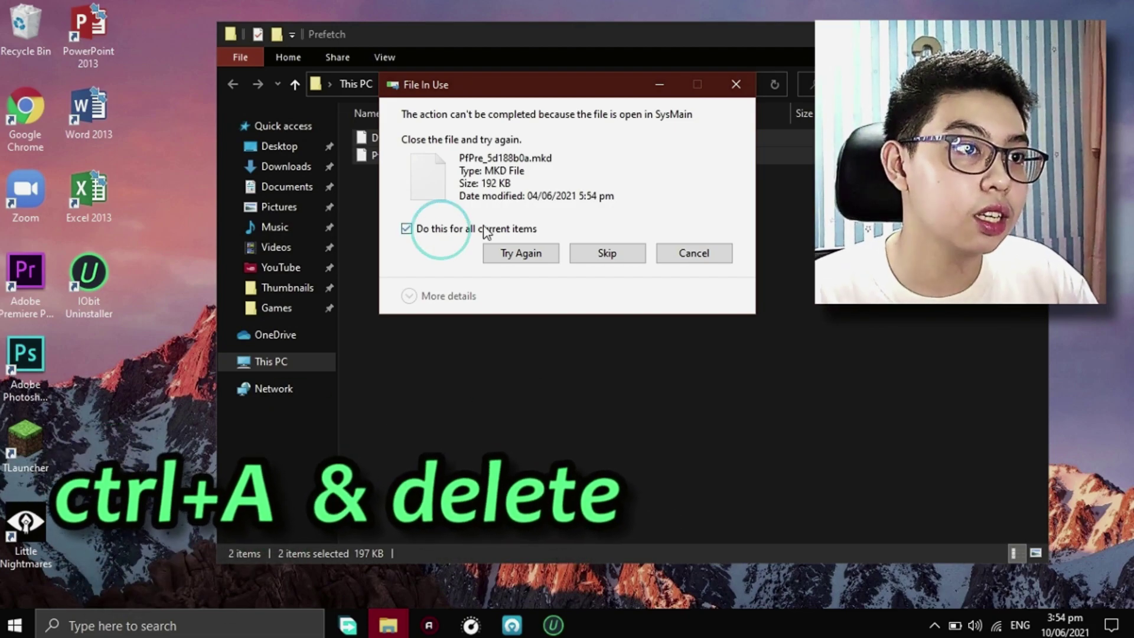
pyautogui.click(611, 255)
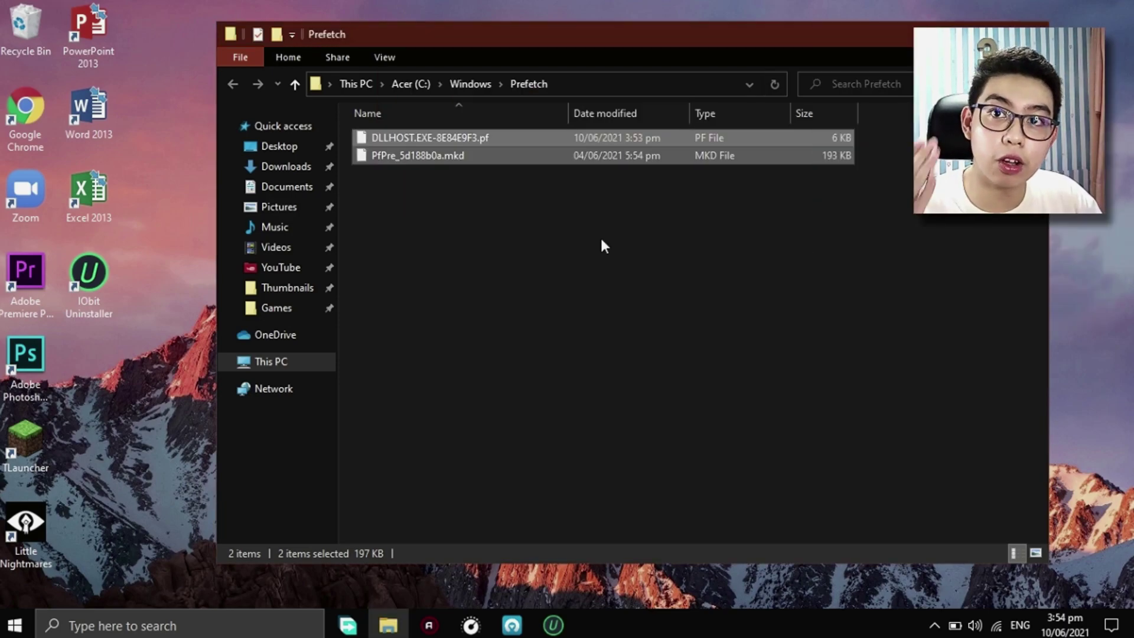
# Deselect the remaining files and refresh the Prefetch folder, leaving only the two in-use files
pyautogui.click(601, 236)
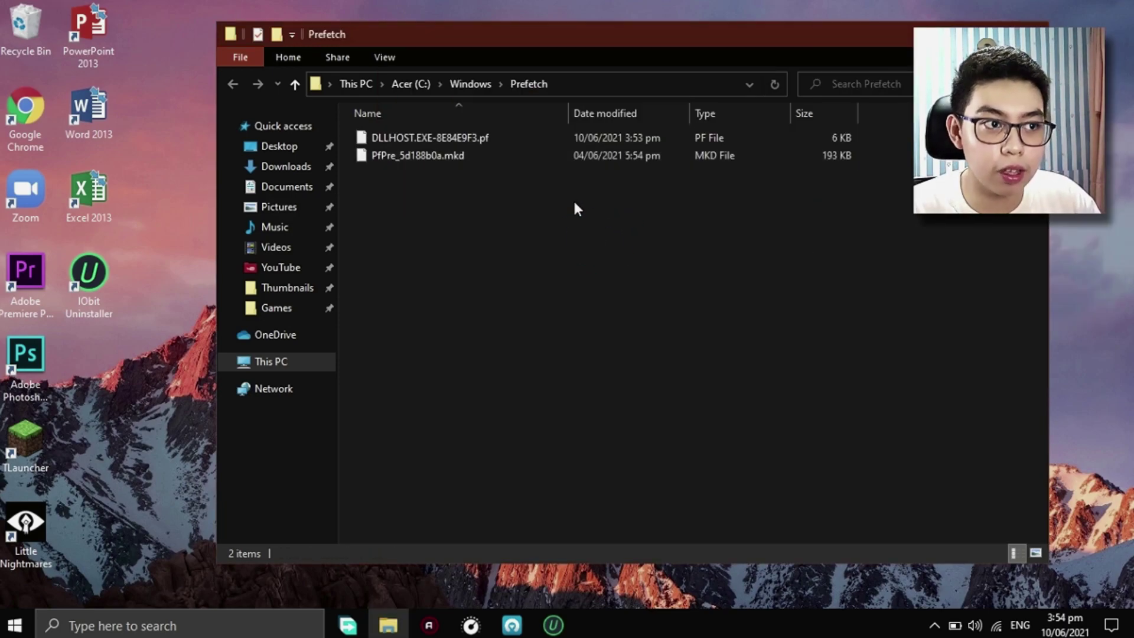
pyautogui.rightClick(574, 201)
pyautogui.click(616, 270)
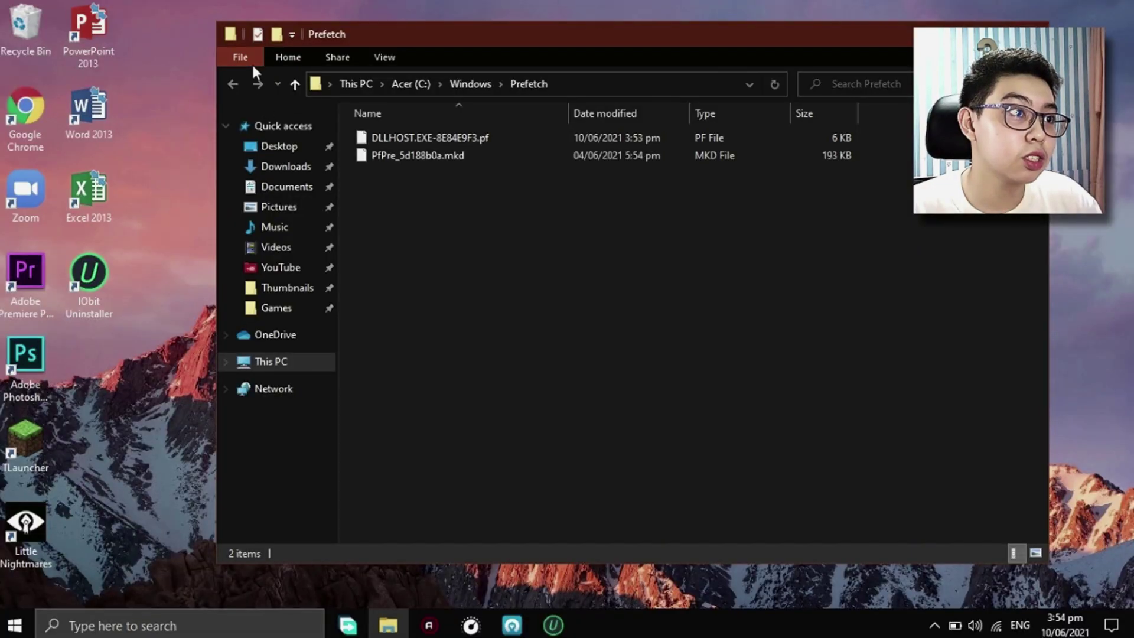
pyautogui.click(252, 60)
# Close File Explorer, permanently delete the Recycle Bin's 291 items, and refresh the desktop
pyautogui.click(317, 219)
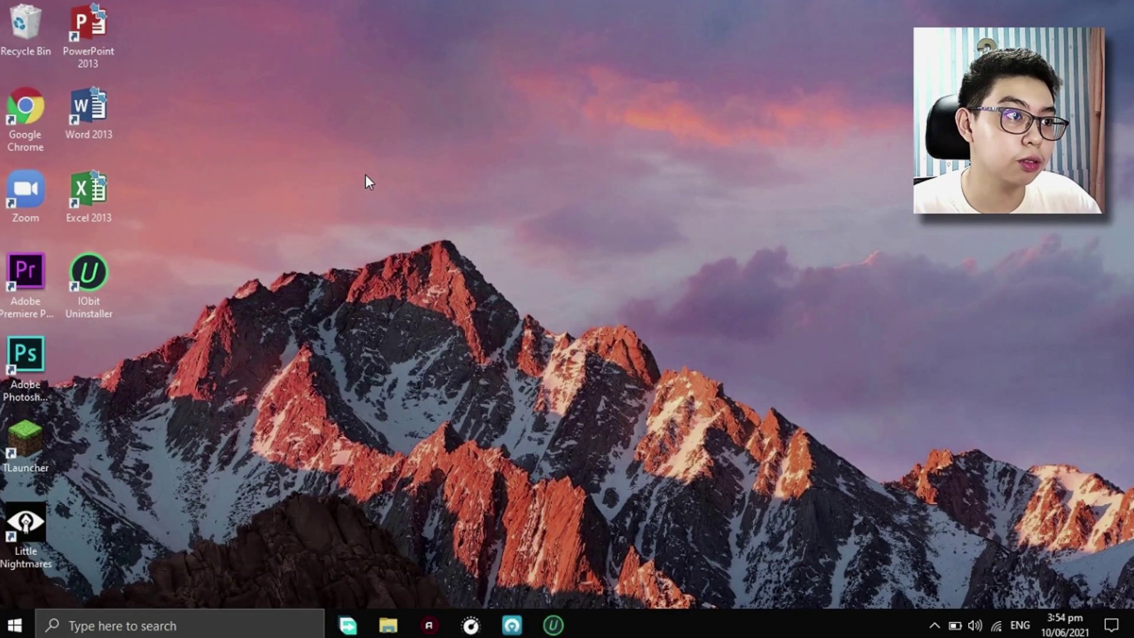
pyautogui.rightClick(19, 26)
pyautogui.click(152, 60)
pyautogui.click(656, 323)
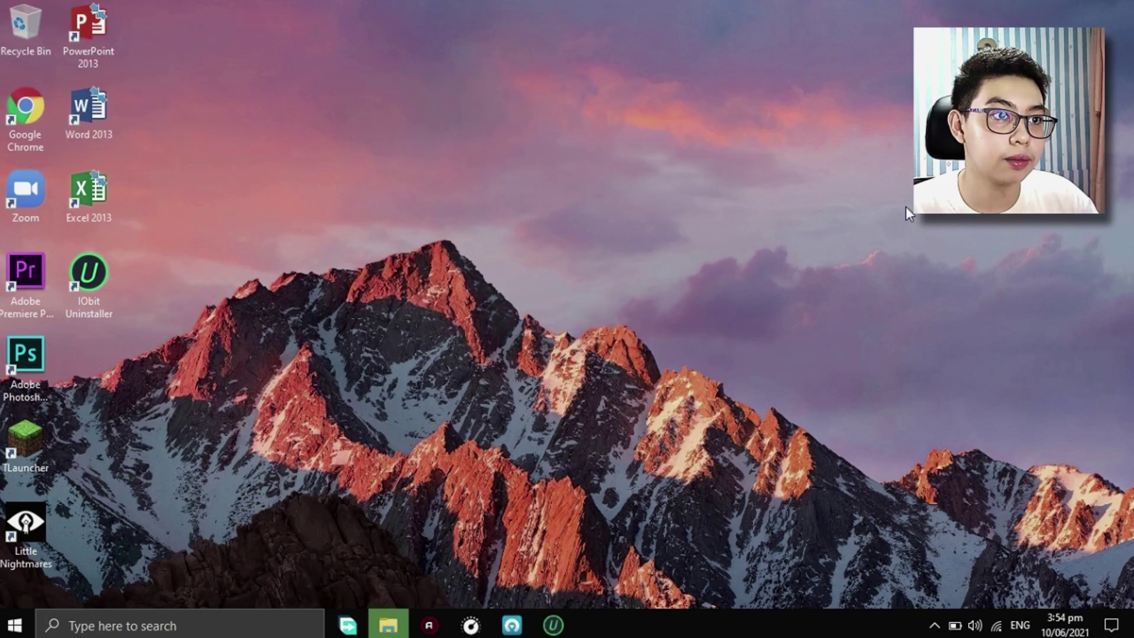
pyautogui.rightClick(781, 117)
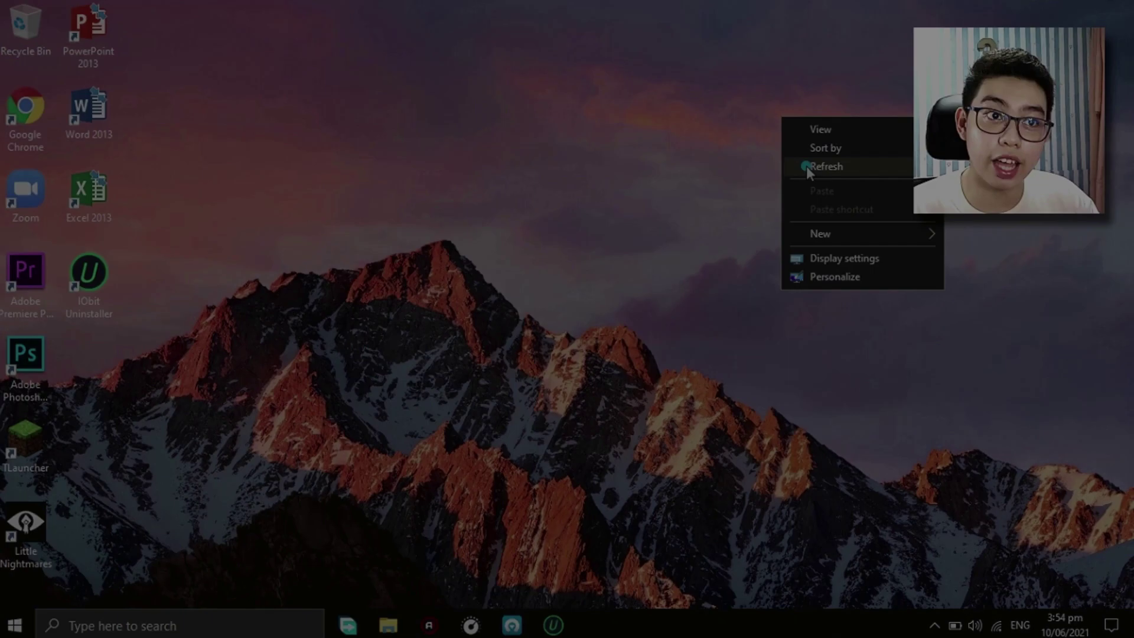